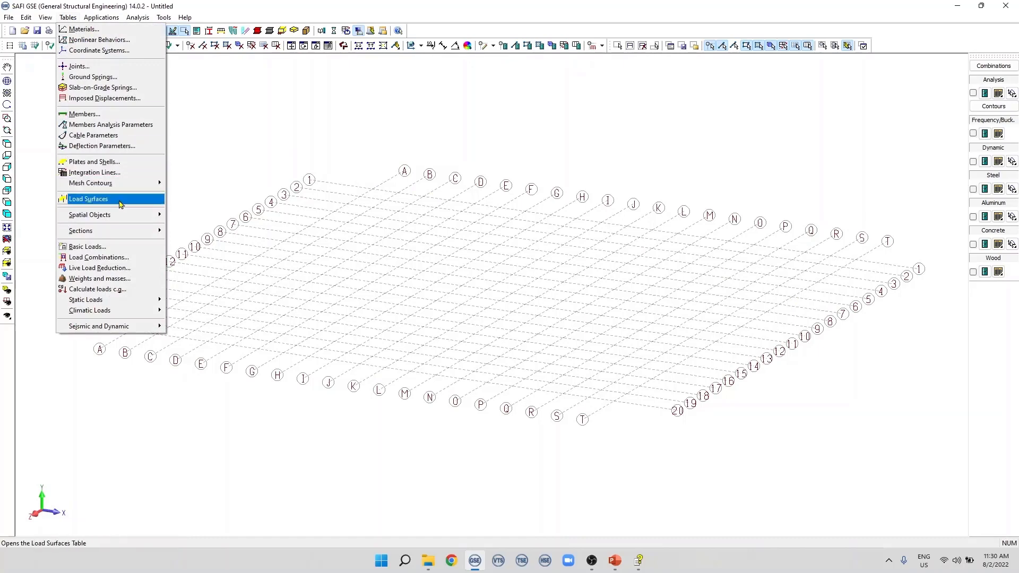
{"action": "mouse_move", "coordinate": [127, 230]}
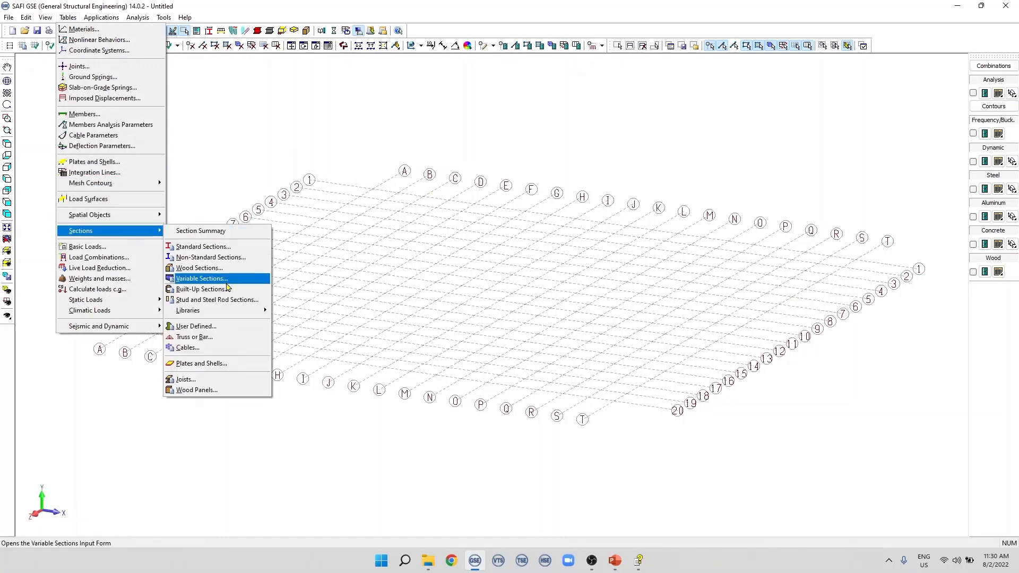
{"action": "left_click", "coordinate": [240, 348]}
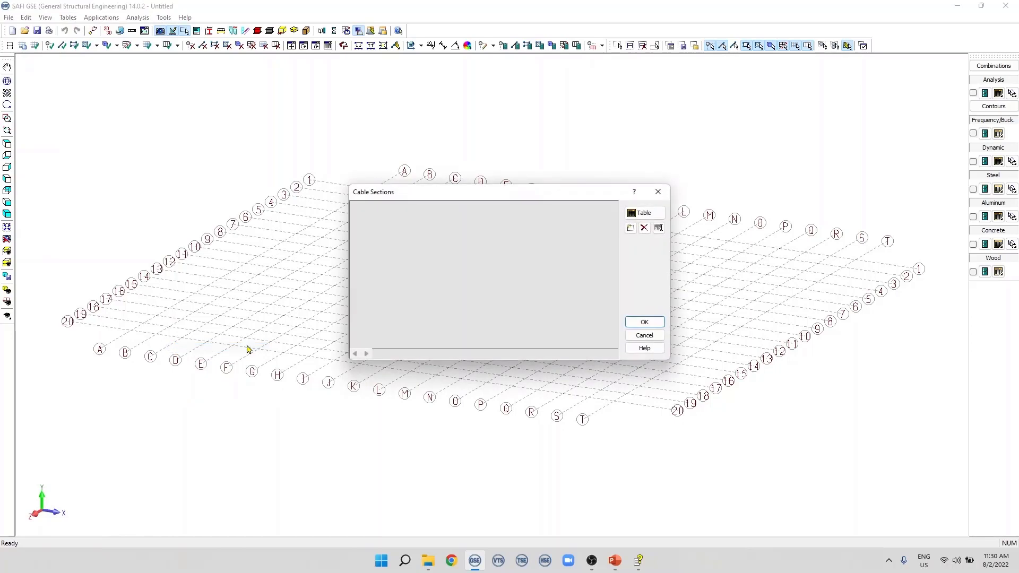
{"action": "left_click", "coordinate": [644, 335]}
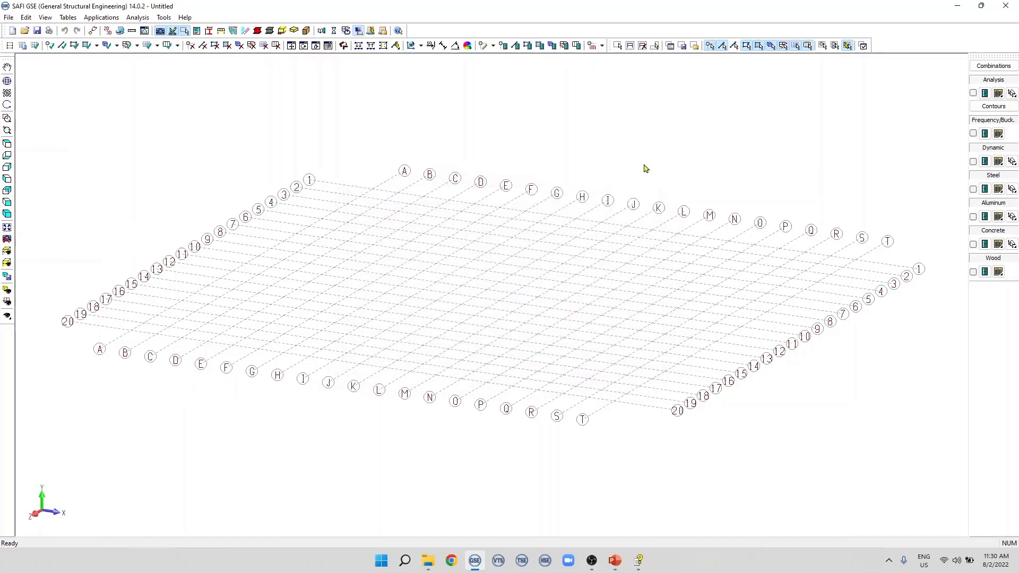
Display the Sections toolbar and open the cable sections definition.
{"action": "right_click", "coordinate": [653, 35]}
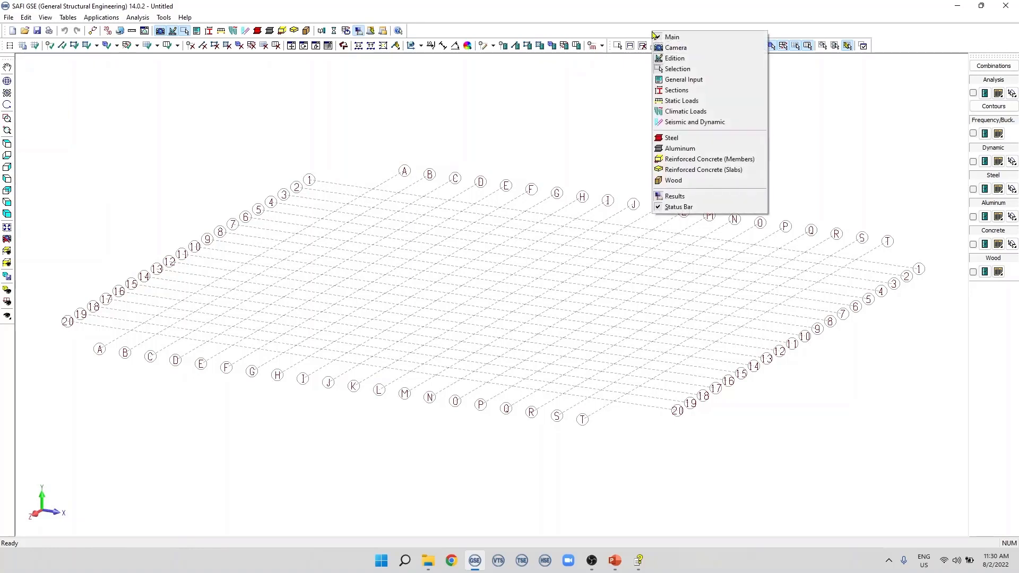
{"action": "left_click", "coordinate": [699, 91]}
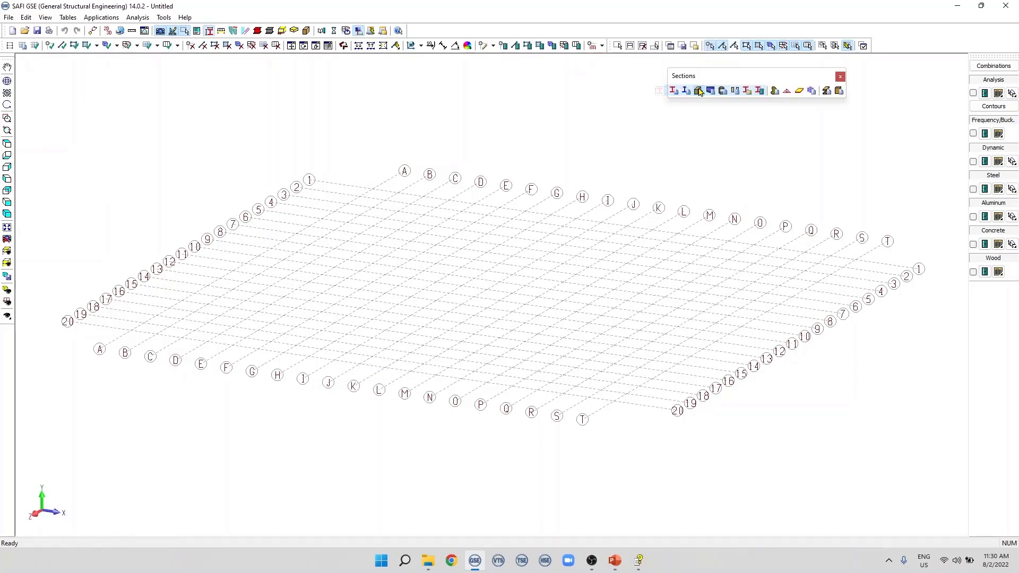
{"action": "left_click", "coordinate": [812, 91]}
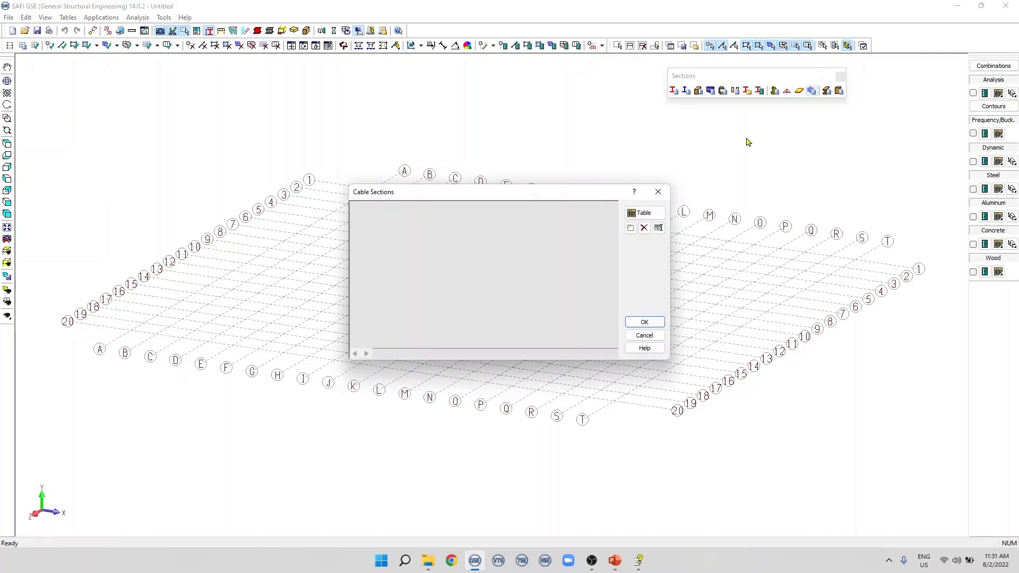
Add the U-3/16 (7) cable section from the ASTM A475 Utilities library.
{"action": "left_click", "coordinate": [631, 229]}
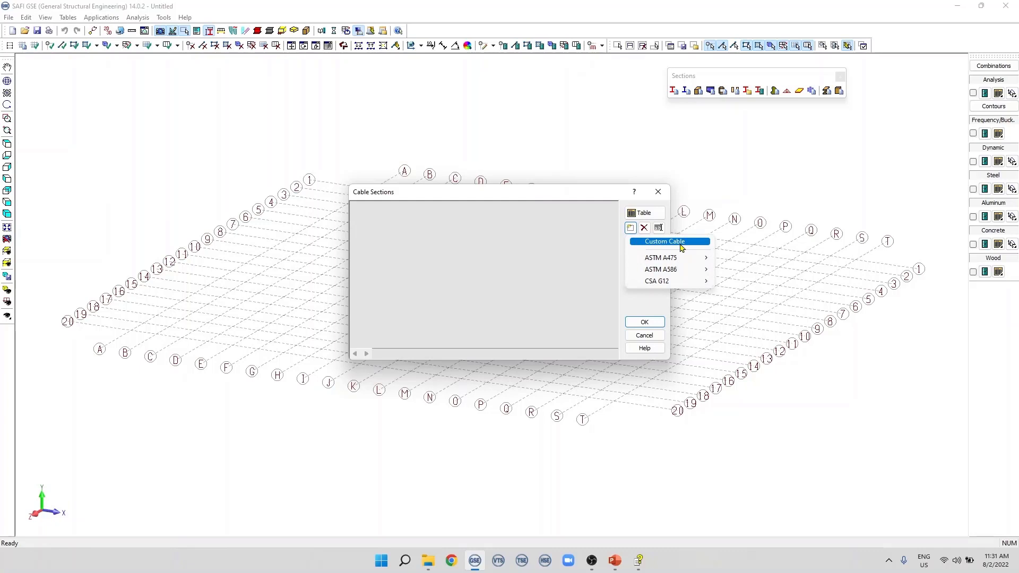
{"action": "mouse_move", "coordinate": [678, 260]}
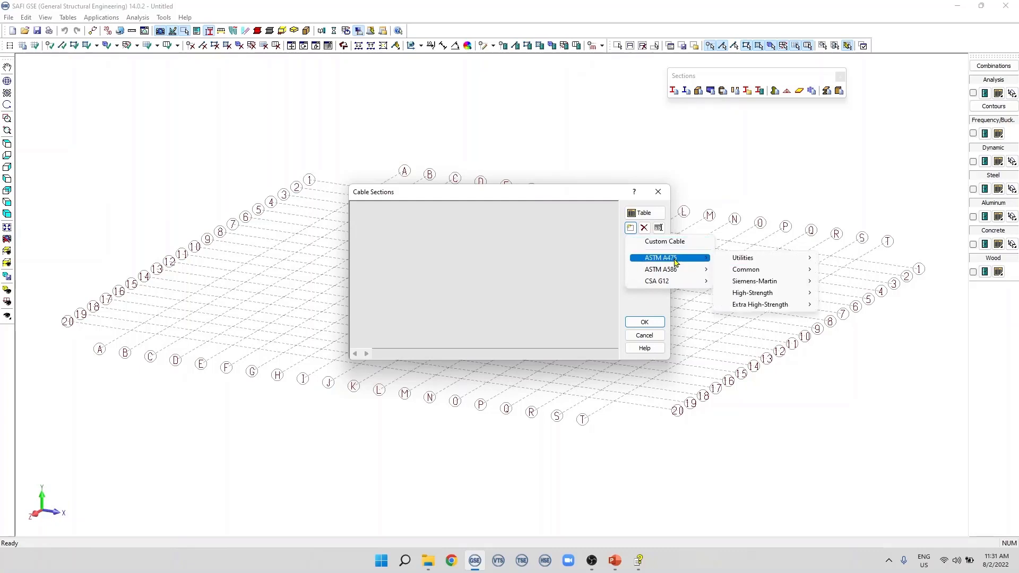
{"action": "mouse_move", "coordinate": [669, 281]}
{"action": "mouse_move", "coordinate": [738, 283]}
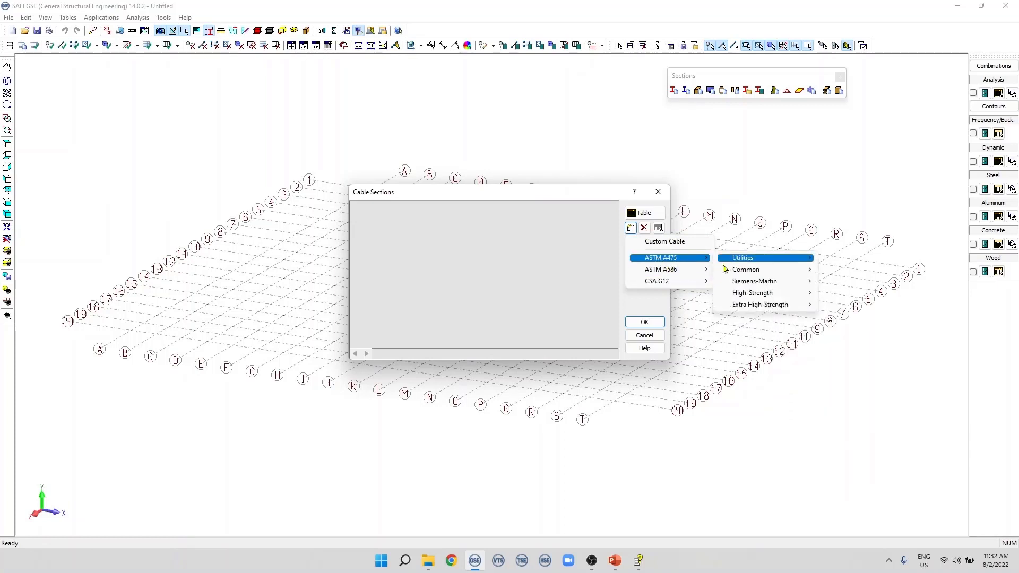
{"action": "mouse_move", "coordinate": [769, 264]}
{"action": "left_click", "coordinate": [843, 258]}
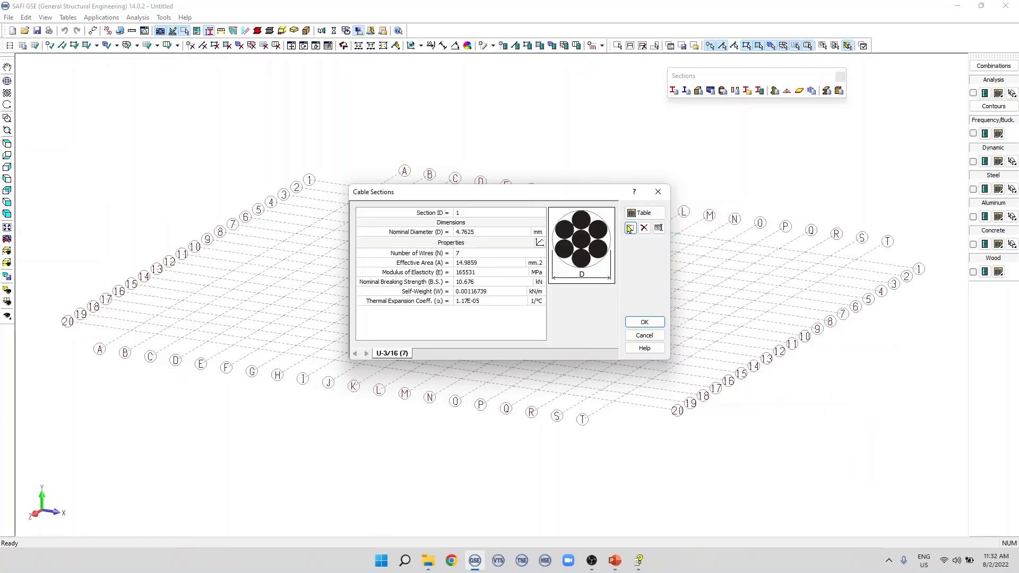
Add a custom cable section, review its material choices and keep 350W.
{"action": "left_click", "coordinate": [630, 228]}
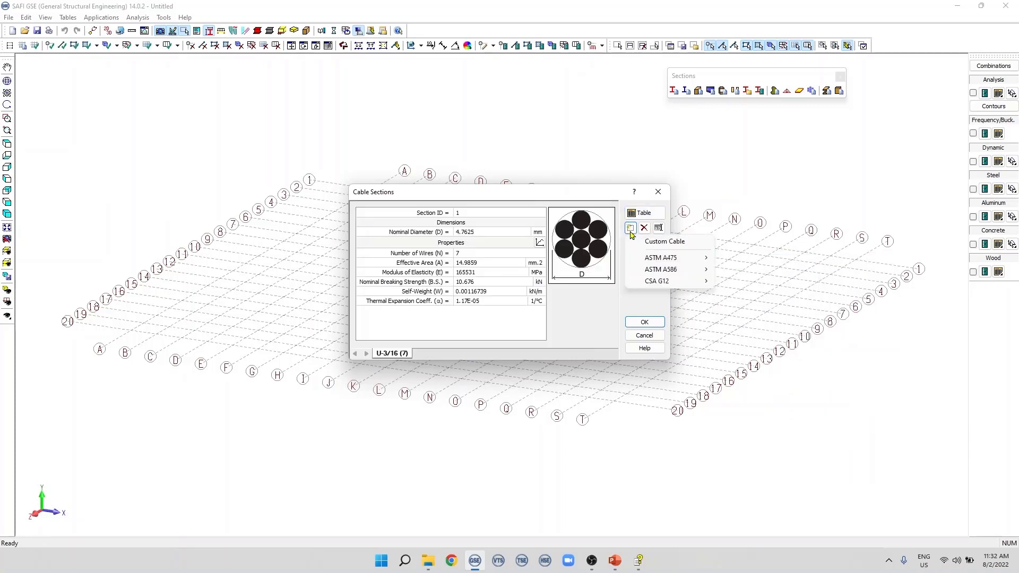
{"action": "left_click", "coordinate": [688, 243]}
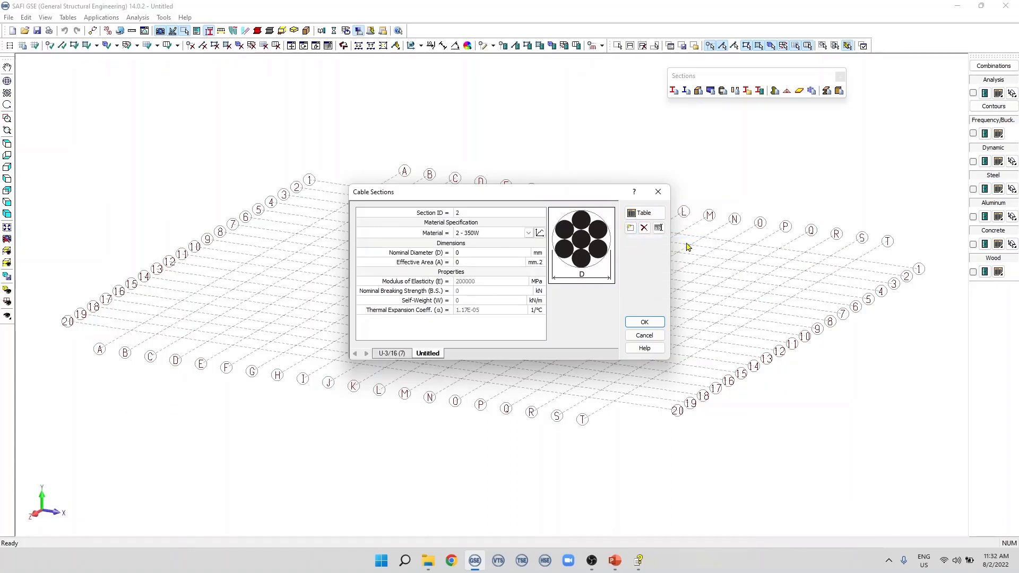
{"action": "left_click", "coordinate": [499, 238]}
{"action": "left_click", "coordinate": [499, 237]}
{"action": "left_click", "coordinate": [513, 237]}
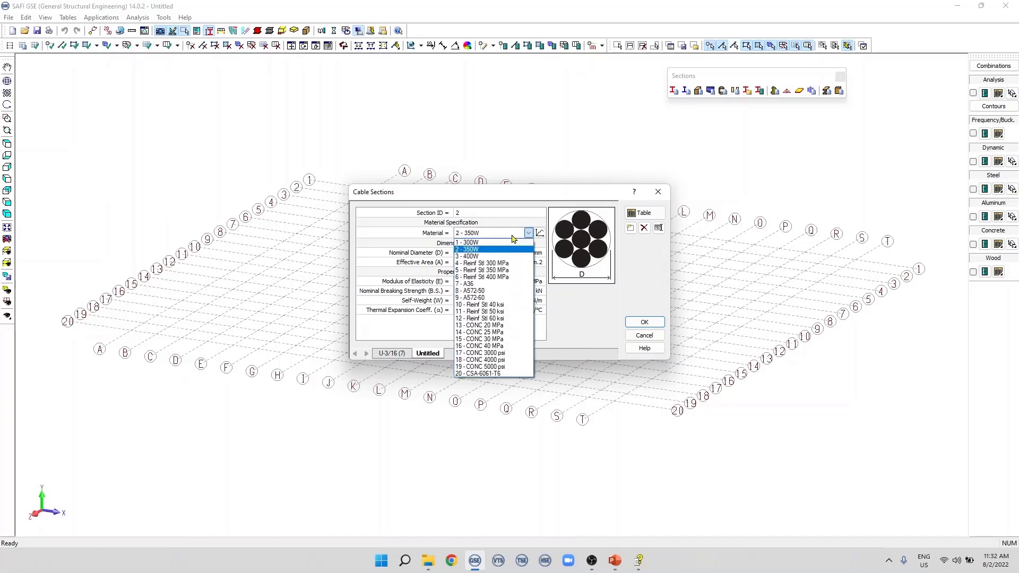
{"action": "left_click", "coordinate": [512, 237]}
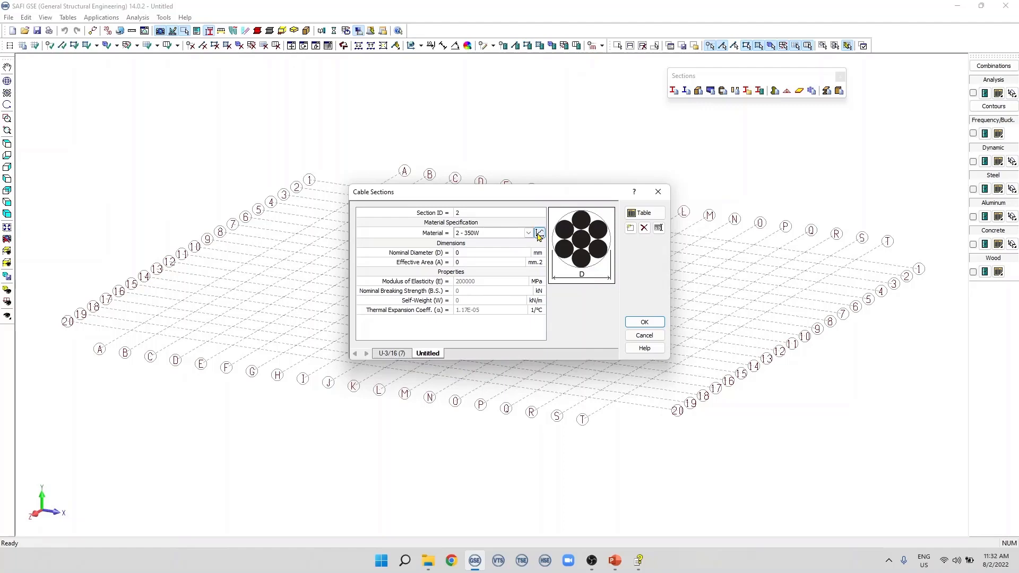
Examine the 350W material properties and the standard material families available for new materials.
{"action": "left_click", "coordinate": [539, 234]}
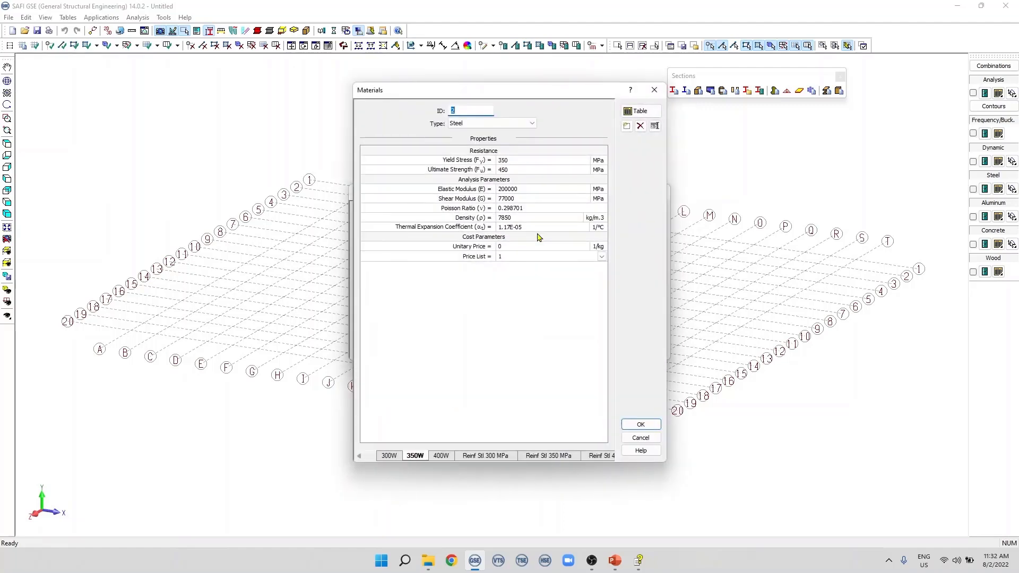
{"action": "left_click", "coordinate": [627, 126]}
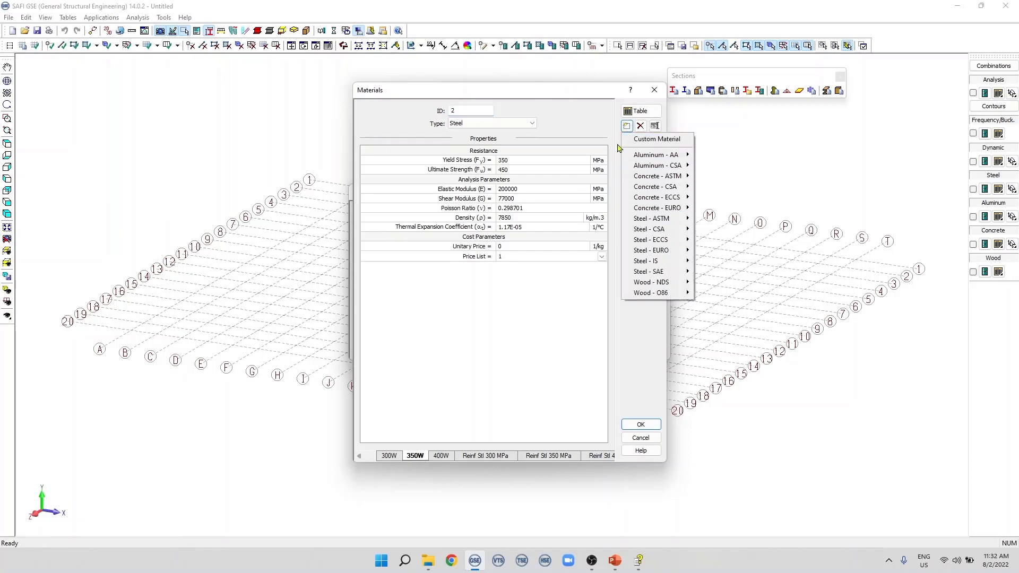
{"action": "left_click", "coordinate": [578, 128]}
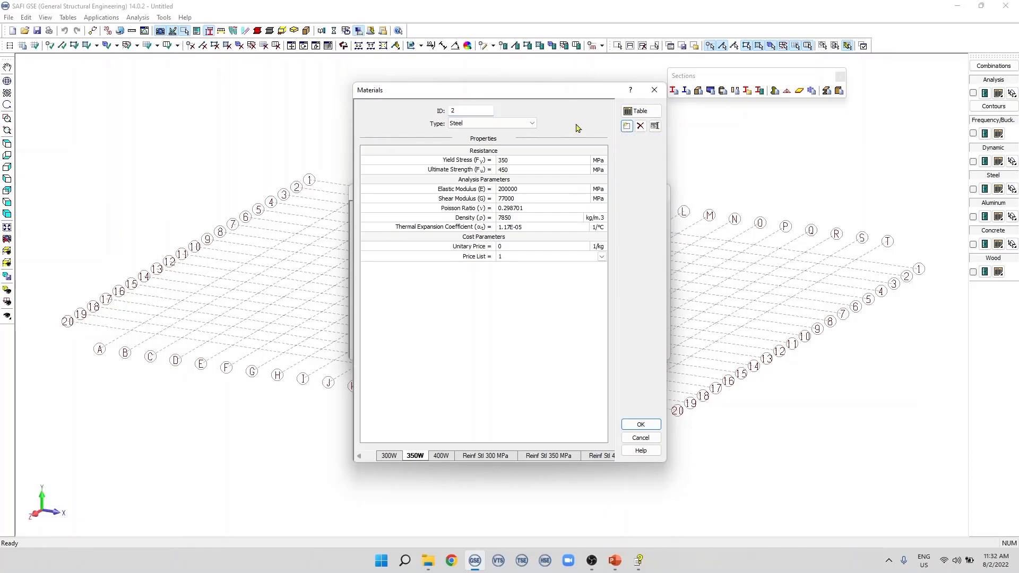
{"action": "left_click", "coordinate": [655, 426]}
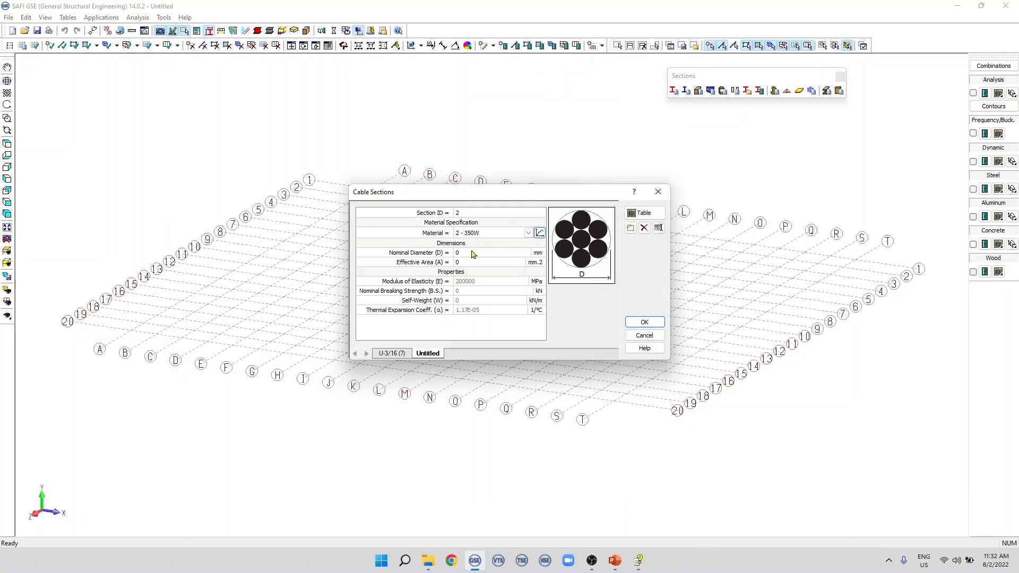
Set the custom cable's effective area to 100 mm² and its nominal diameter to 10 mm.
{"action": "left_click", "coordinate": [471, 252]}
{"action": "left_click", "coordinate": [471, 262]}
{"action": "type", "text": "100"}
{"action": "left_click", "coordinate": [470, 252]}
{"action": "type", "text": "10"}
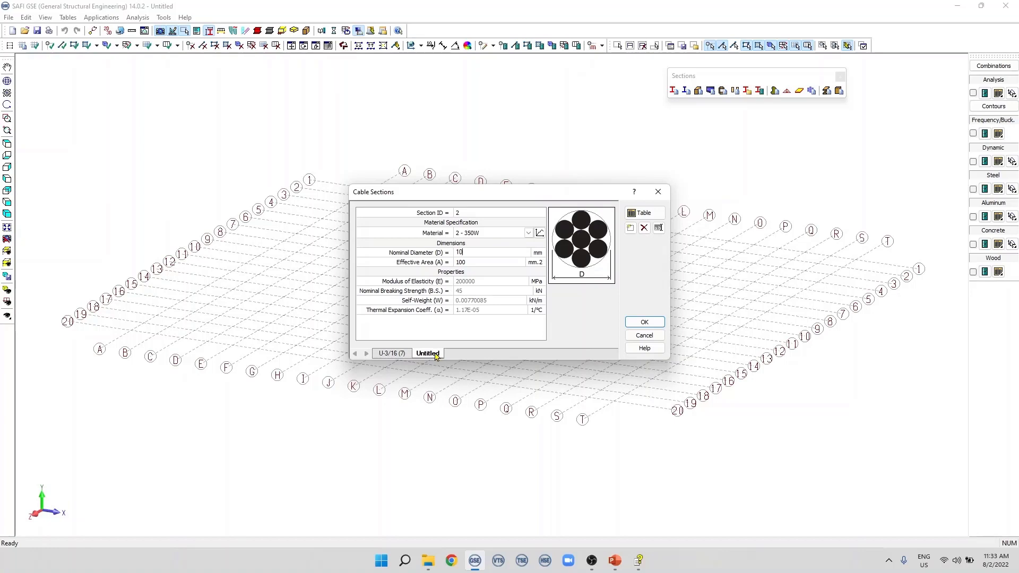
Rename the custom cable section as 10 mm and accept the cable section definitions.
{"action": "left_click", "coordinate": [658, 229]}
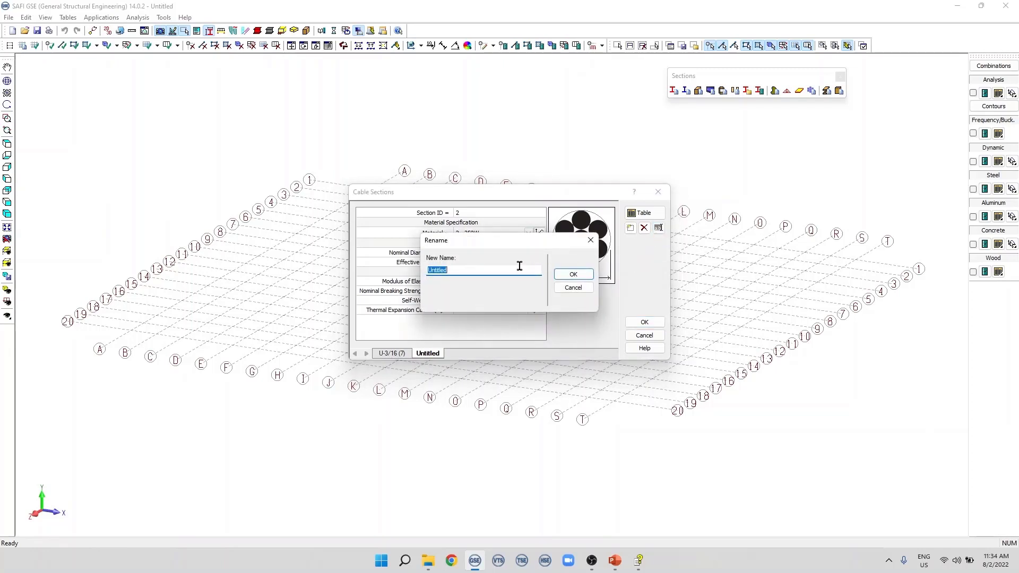
{"action": "type", "text": "10 mm"}
{"action": "left_click", "coordinate": [573, 274]}
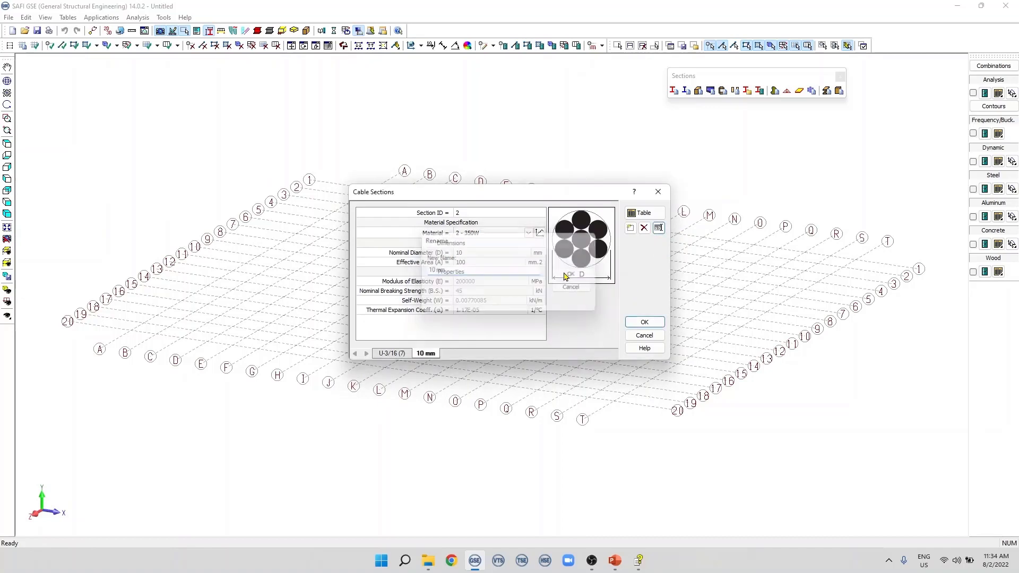
{"action": "left_click", "coordinate": [645, 322]}
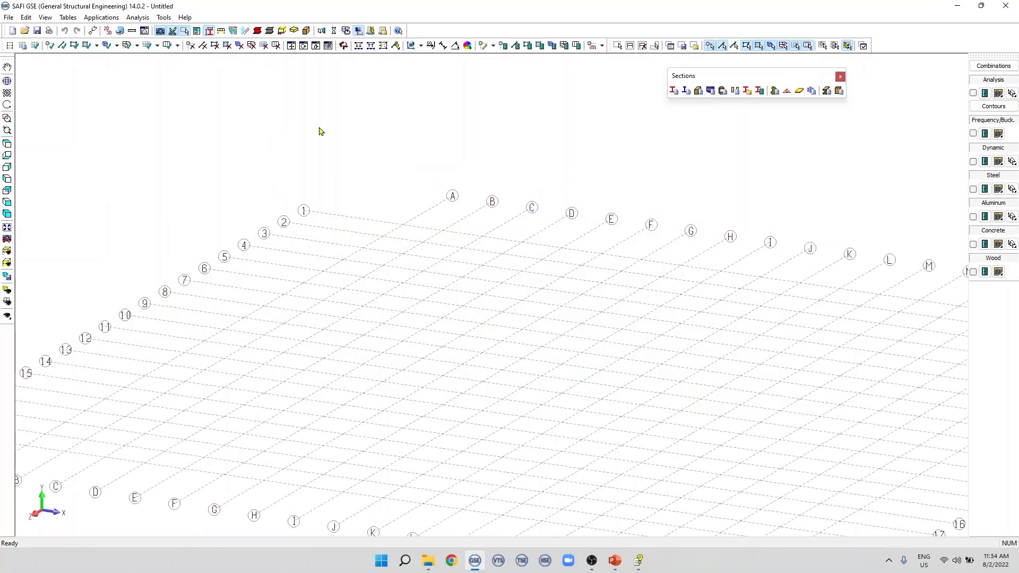
Draw an 8000 mm member along grid line A from grid line 1 to grid line 9.
{"action": "left_click", "coordinate": [63, 46]}
{"action": "left_click", "coordinate": [404, 224]}
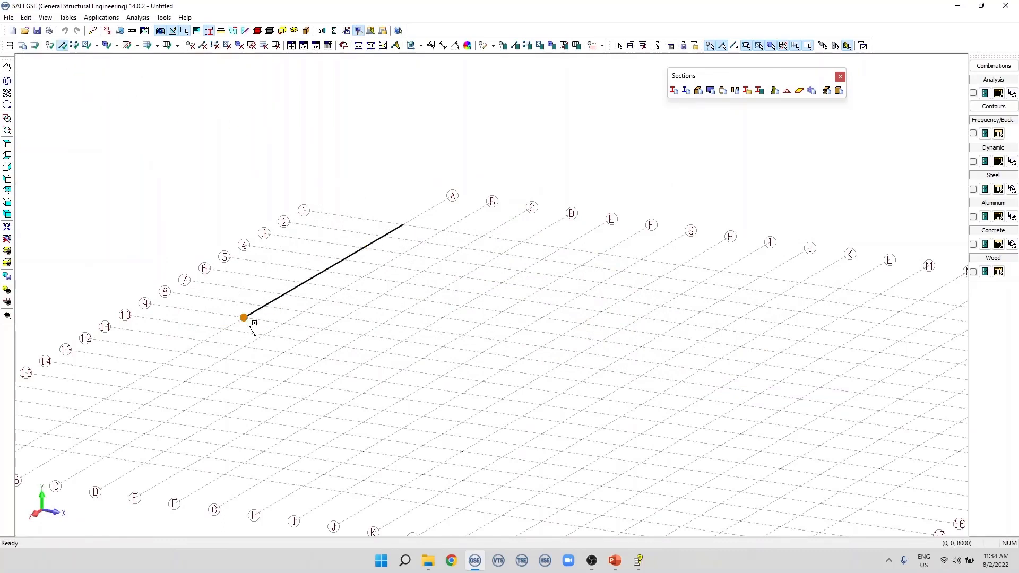
{"action": "left_click", "coordinate": [244, 318]}
{"action": "key", "text": "Escape"}
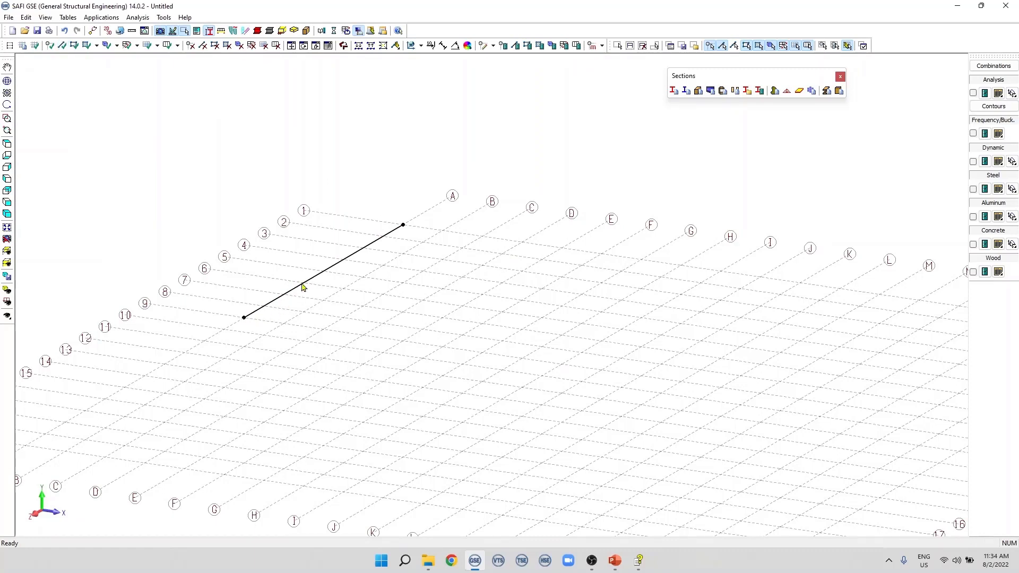
Assign the cable section 1 - U-3/16 (7) to the member on grid line A.
{"action": "left_click", "coordinate": [493, 46]}
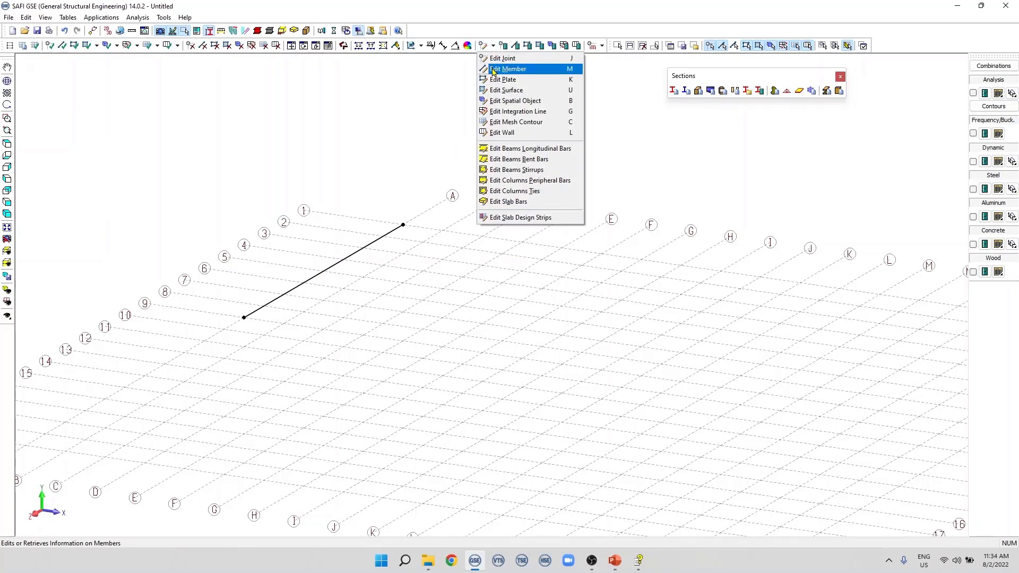
{"action": "left_click", "coordinate": [498, 33]}
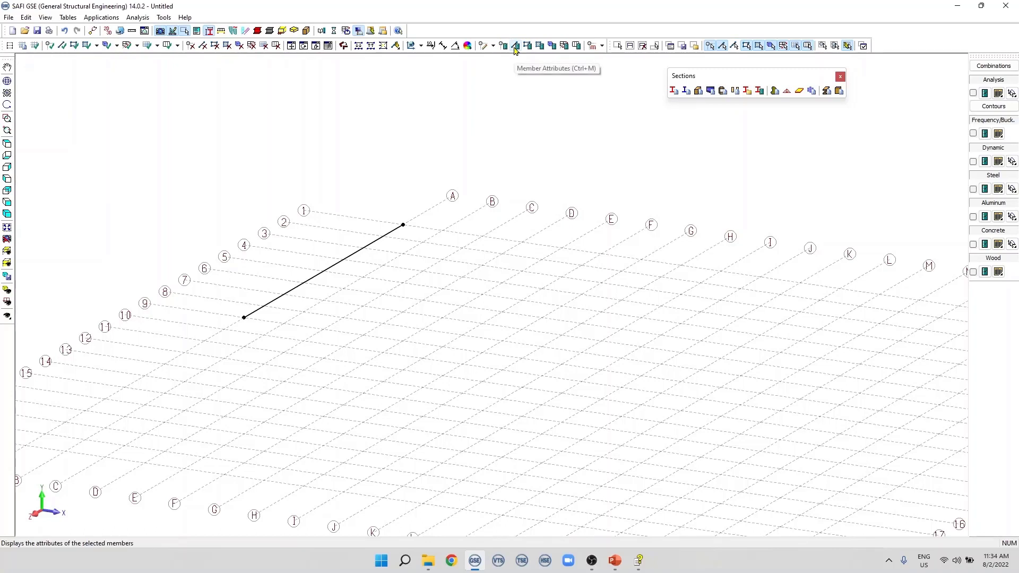
{"action": "left_click", "coordinate": [334, 266]}
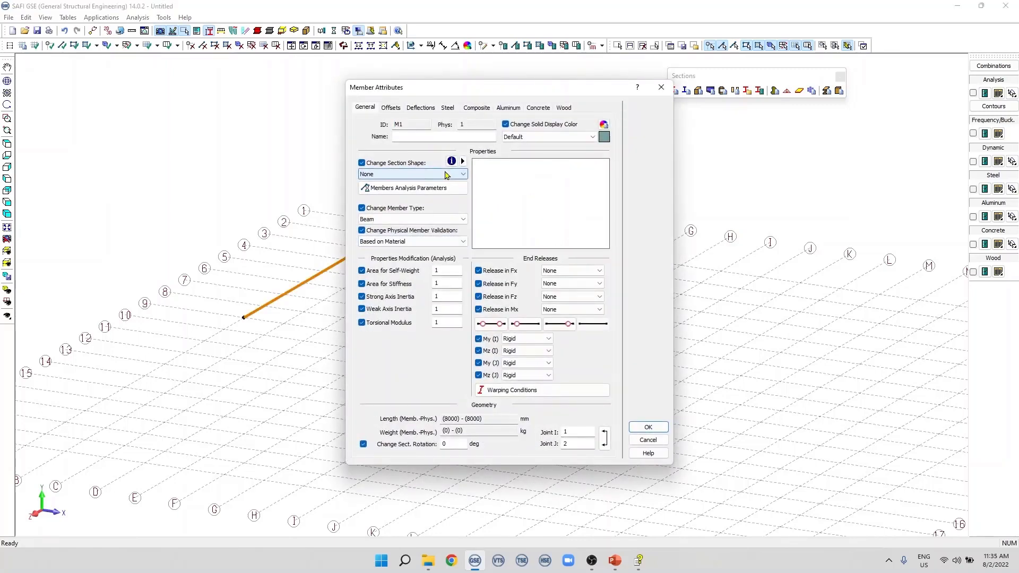
{"action": "left_click", "coordinate": [448, 175]}
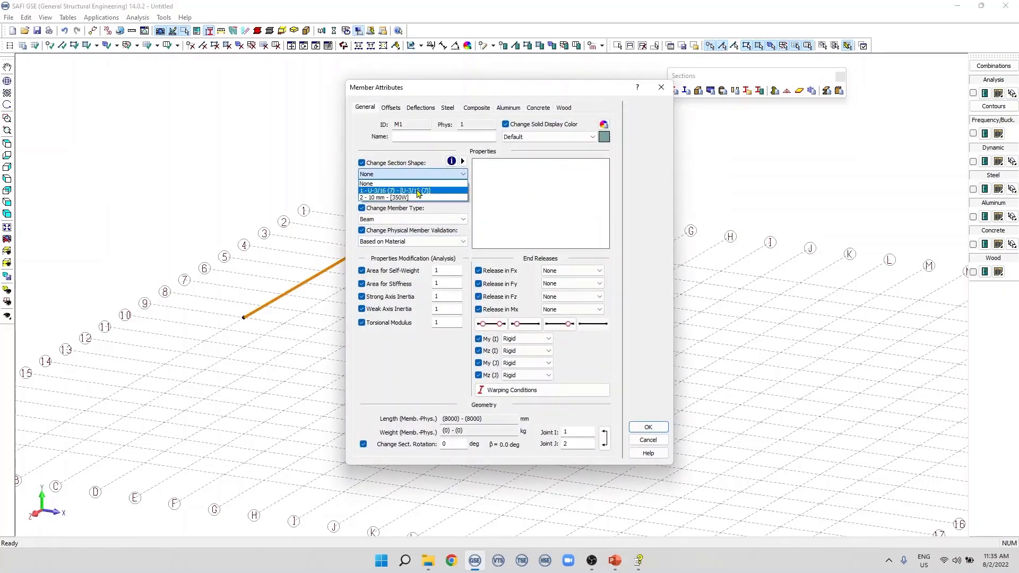
{"action": "left_click", "coordinate": [419, 191]}
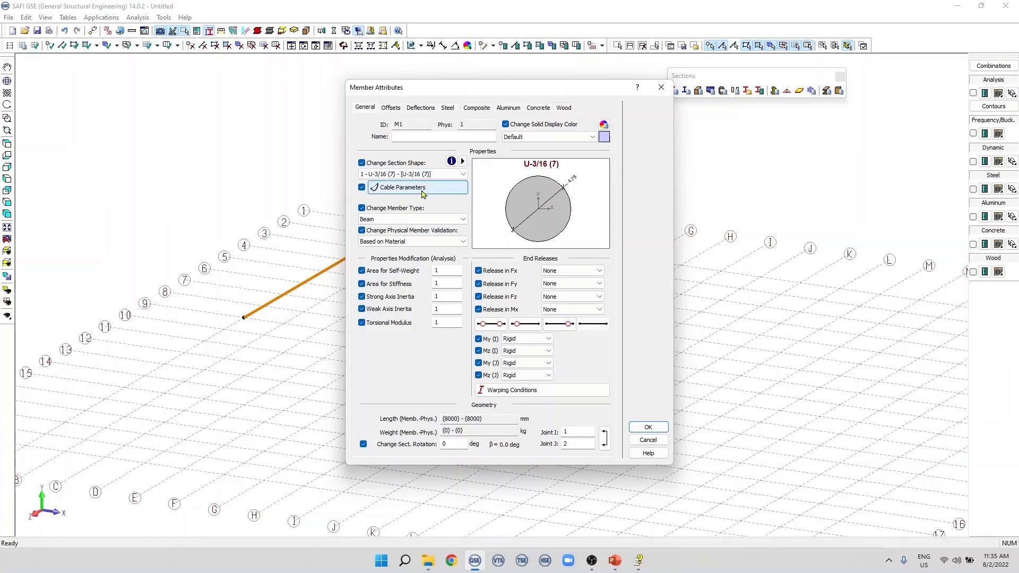
Set the linear cable's initial stress to 20000 MPa and apply the member attributes.
{"action": "left_click", "coordinate": [423, 192]}
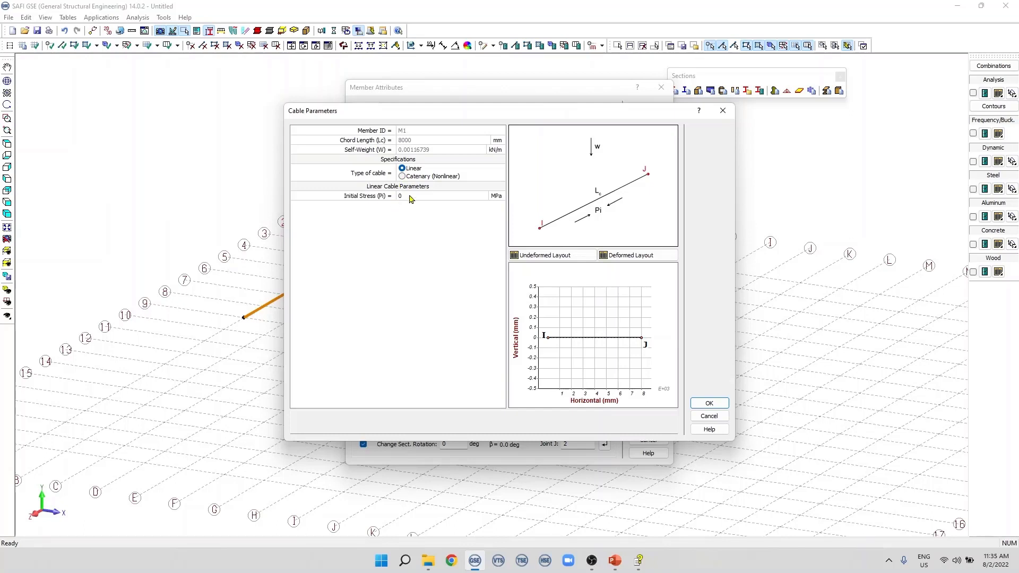
{"action": "left_click", "coordinate": [409, 195]}
{"action": "type", "text": "20000"}
{"action": "left_click", "coordinate": [708, 402]}
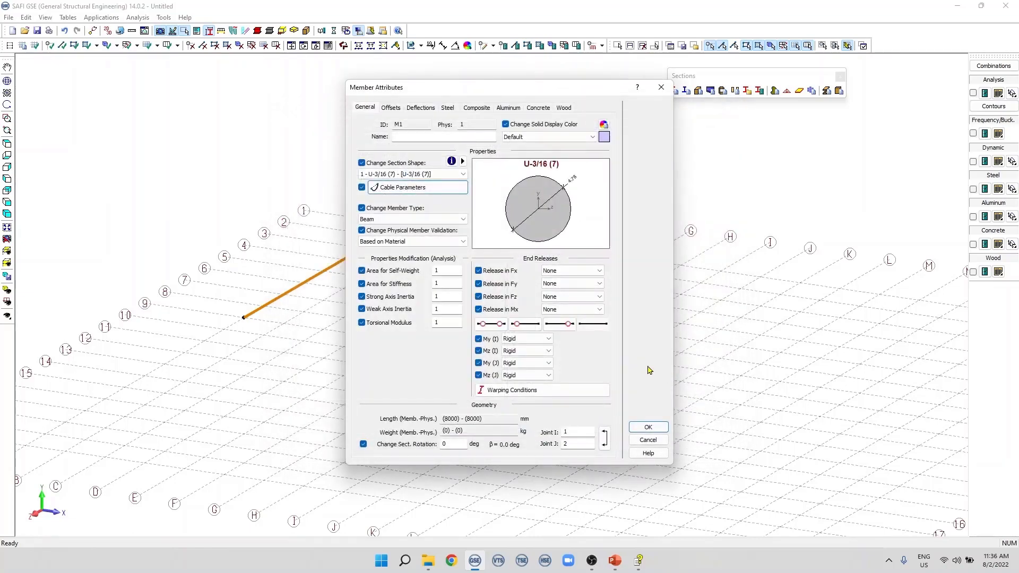
{"action": "left_click", "coordinate": [643, 427]}
Open the recent steel sample file Cable.str without saving the changes to the untitled model.
{"action": "scroll", "coordinate": [290, 281], "scroll_direction": "up", "scroll_amount": 2}
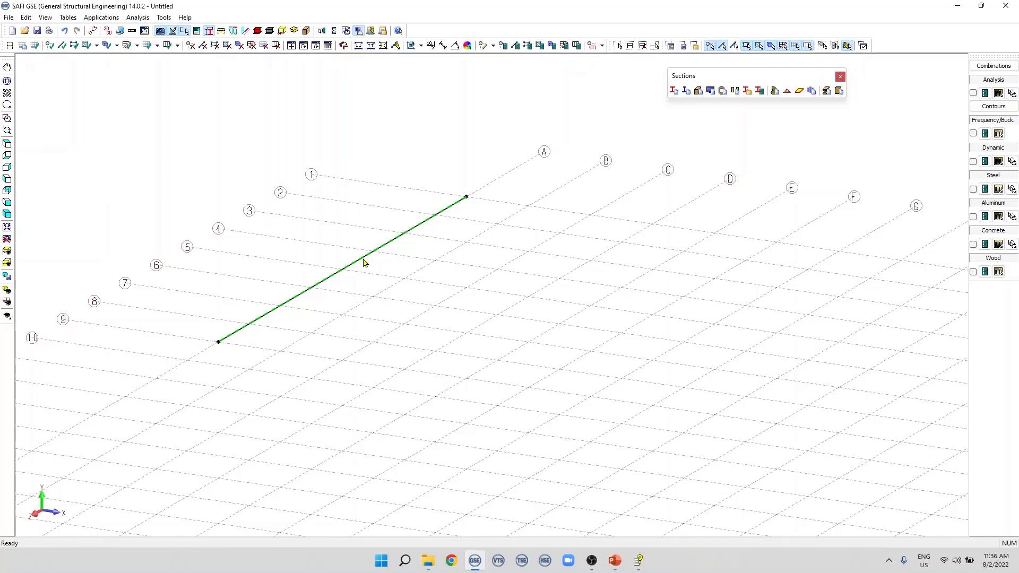
{"action": "scroll", "coordinate": [364, 240], "scroll_direction": "down", "scroll_amount": 1}
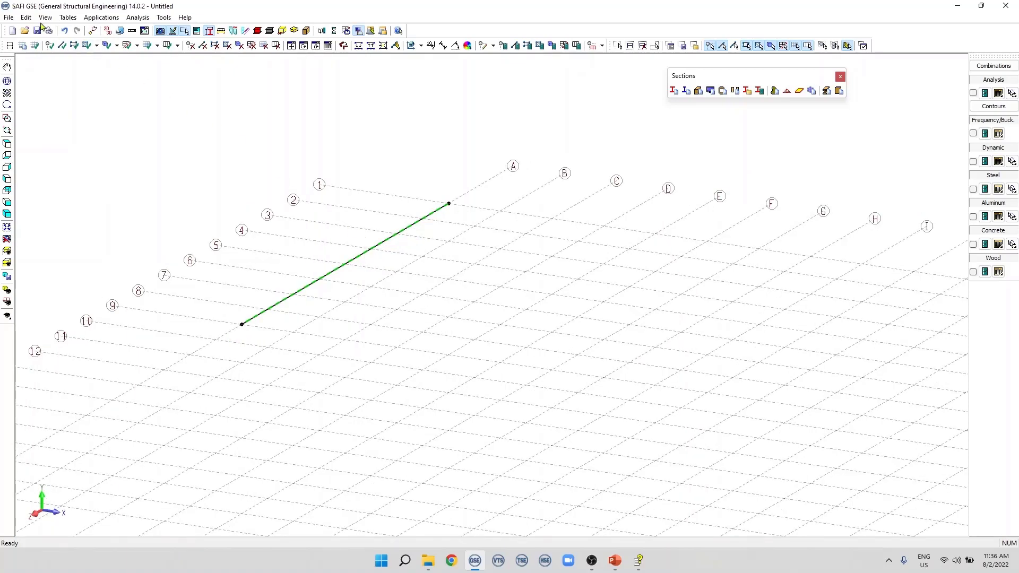
{"action": "left_click", "coordinate": [9, 18]}
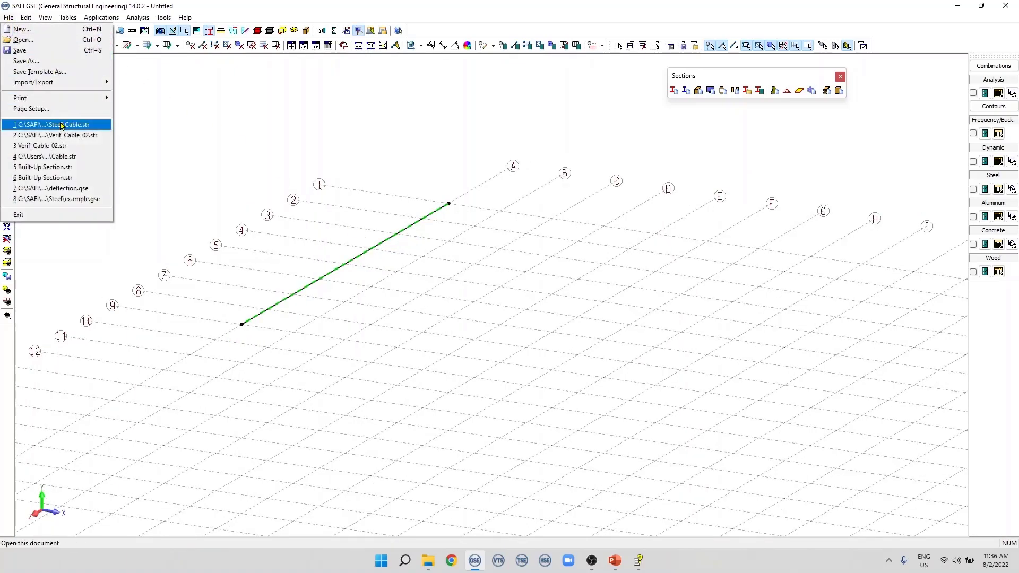
{"action": "left_click", "coordinate": [77, 125]}
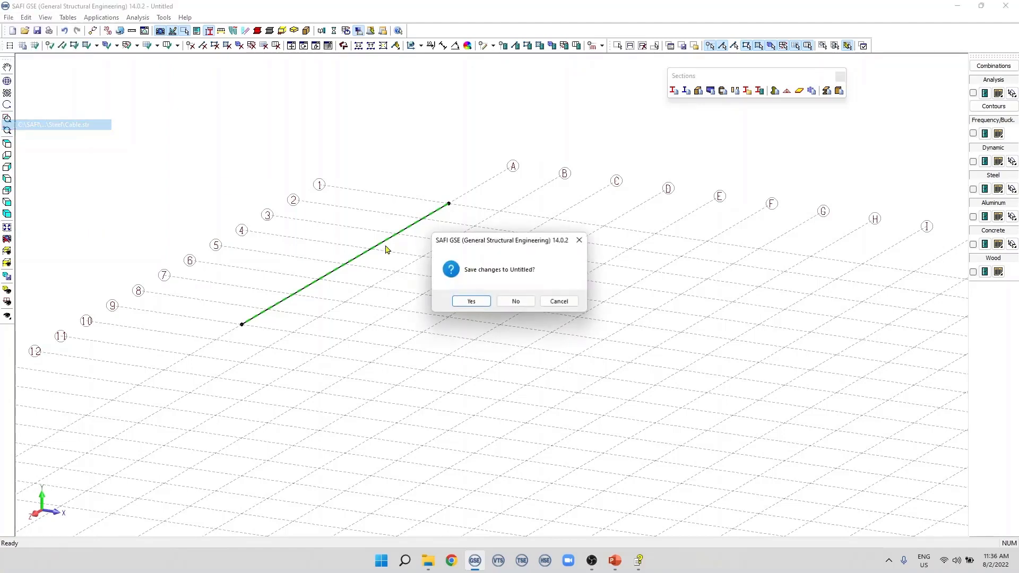
{"action": "left_click", "coordinate": [514, 303]}
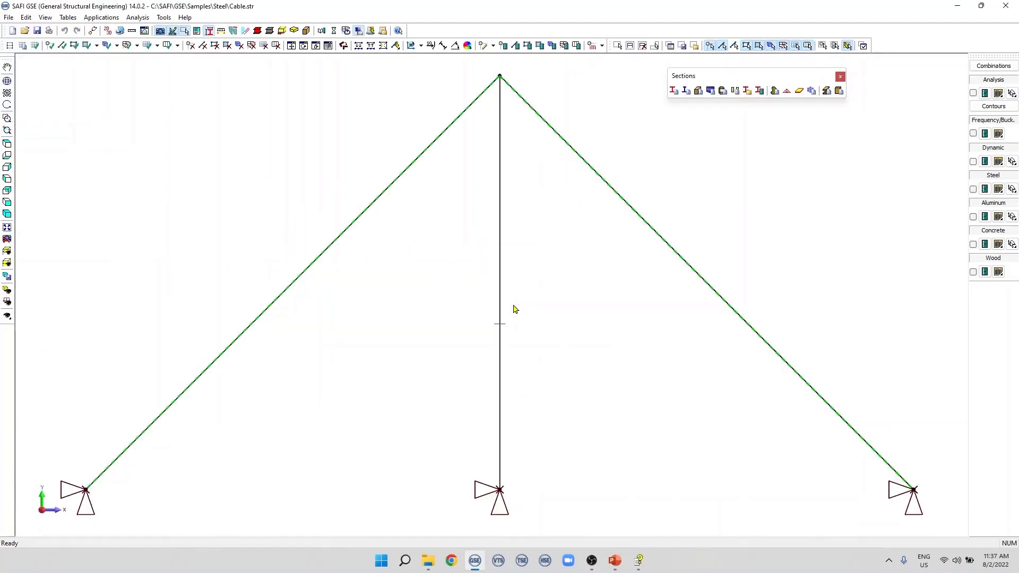
Review the member attributes and linear cable parameters of the right inclined cable, including its initial stress.
{"action": "double_click", "coordinate": [620, 200]}
{"action": "left_click", "coordinate": [401, 204]}
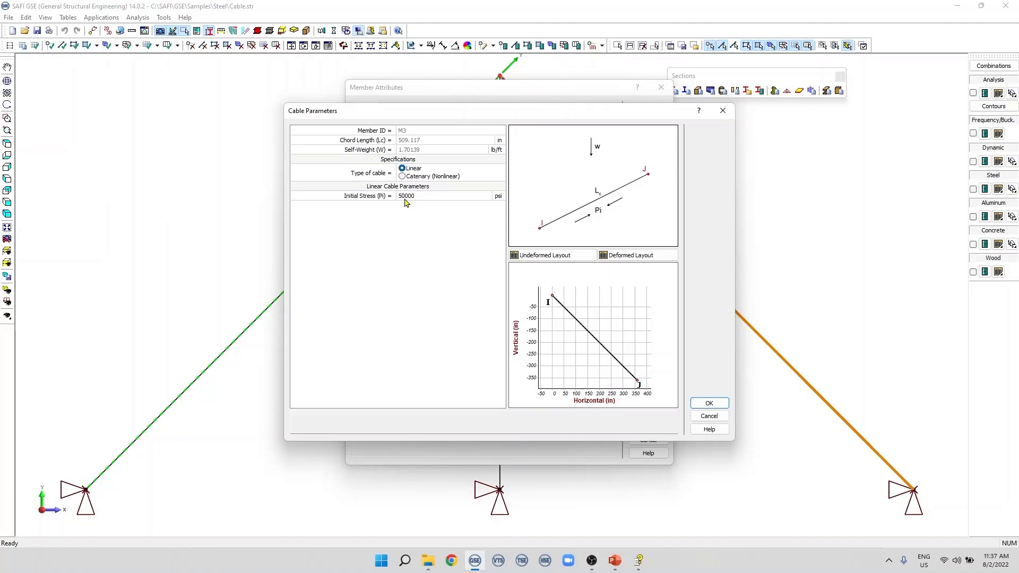
{"action": "left_click", "coordinate": [710, 403]}
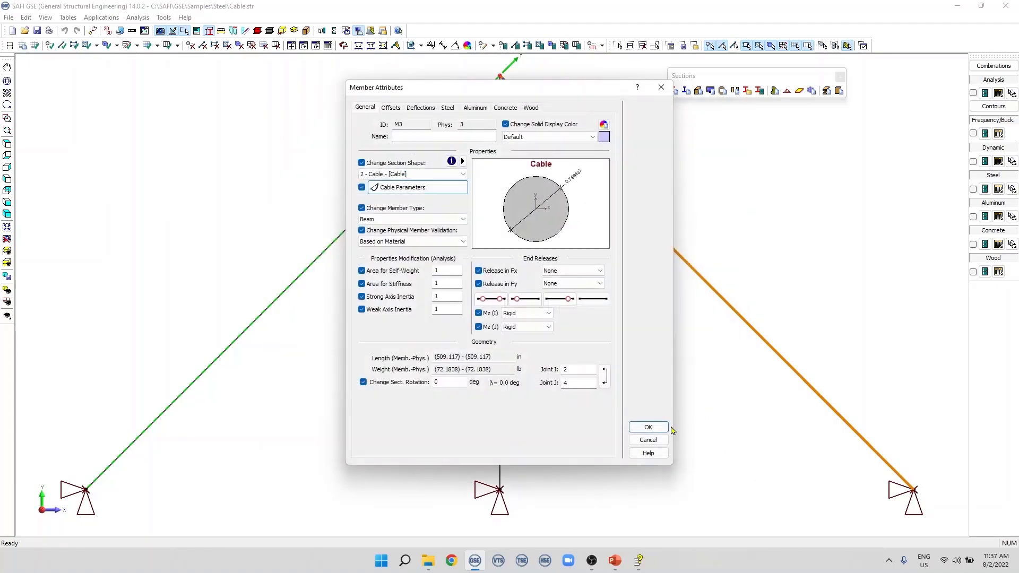
{"action": "left_click", "coordinate": [648, 427]}
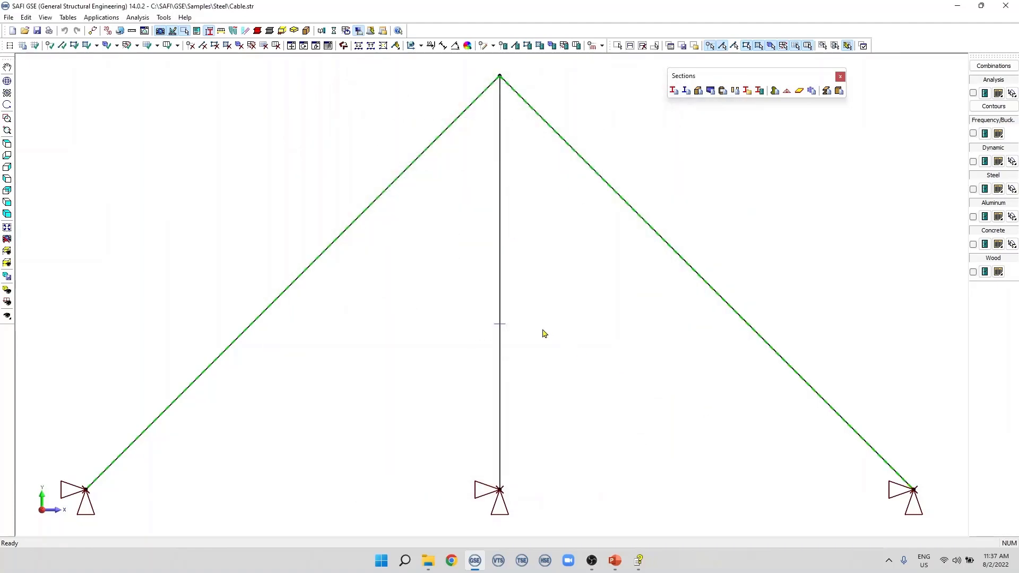
Display the load combinations with load factors and review the 1 - Dead and 2 - Horiz loads on the structure.
{"action": "left_click", "coordinate": [7, 303]}
{"action": "left_click", "coordinate": [271, 159]}
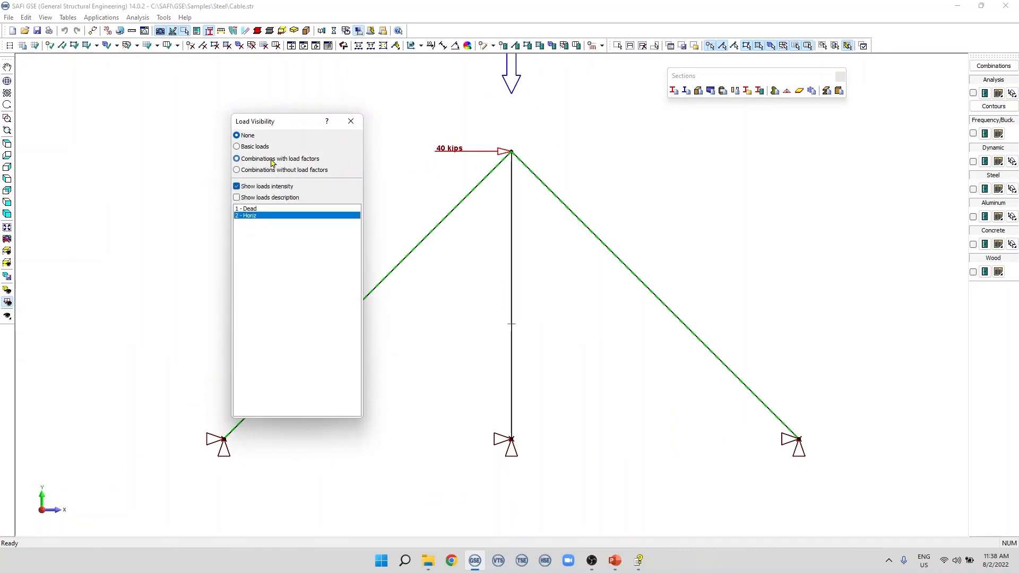
{"action": "left_click", "coordinate": [9, 230]}
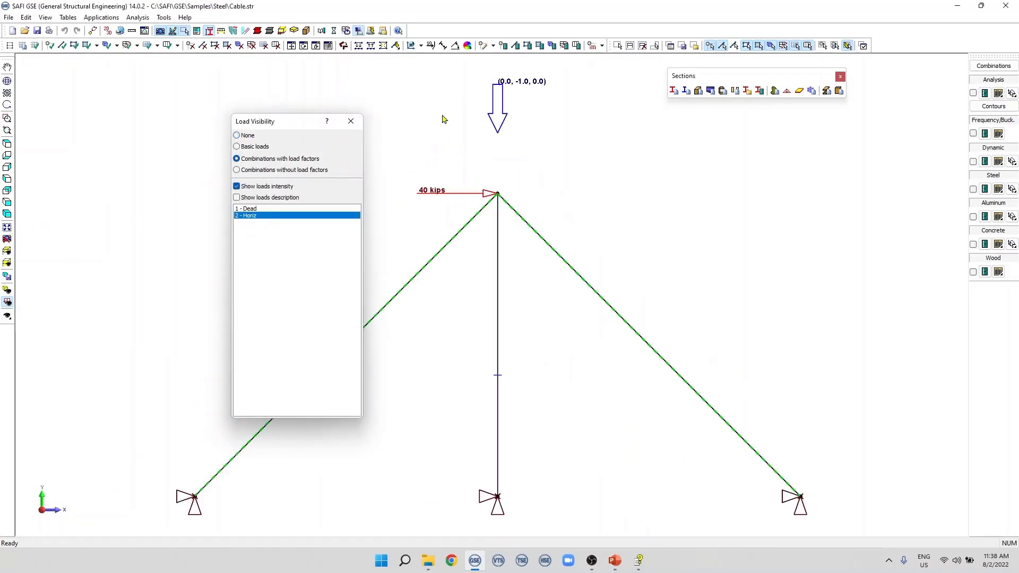
{"action": "left_click", "coordinate": [244, 208]}
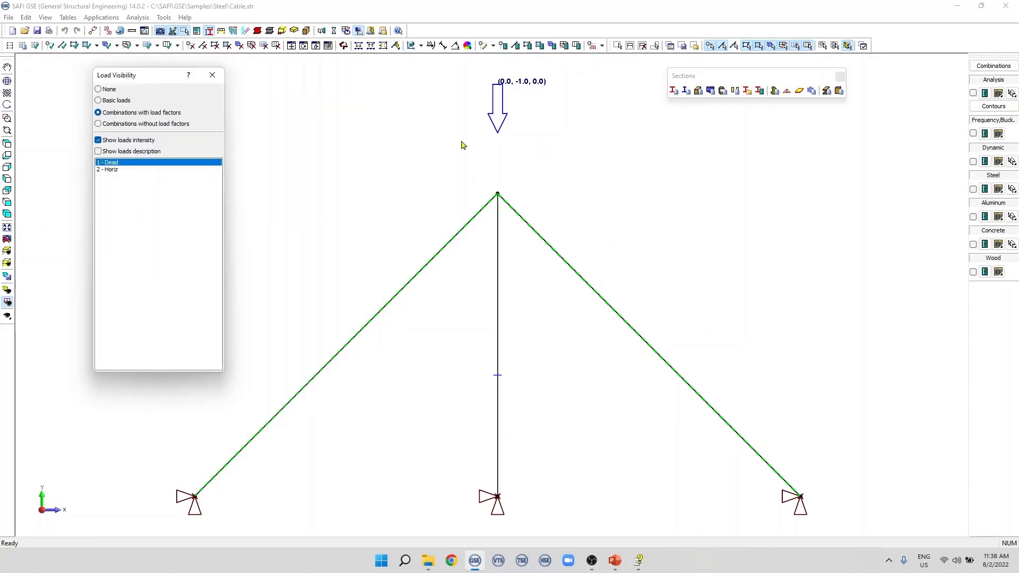
{"action": "left_click", "coordinate": [187, 170]}
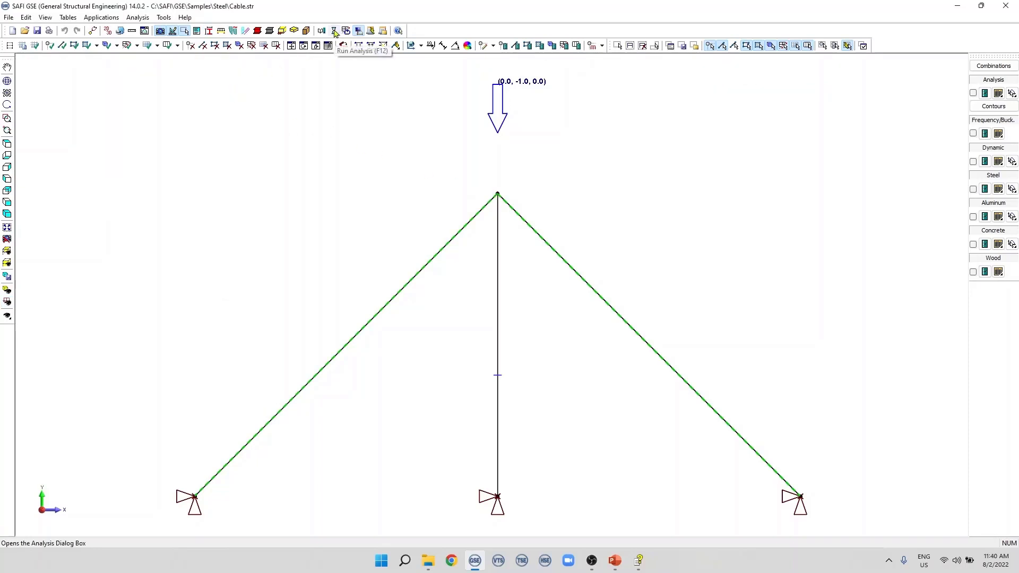
Run the static linear analysis with one-way elements, internal stresses and internal stresses envelopes enabled.
{"action": "left_click", "coordinate": [335, 33]}
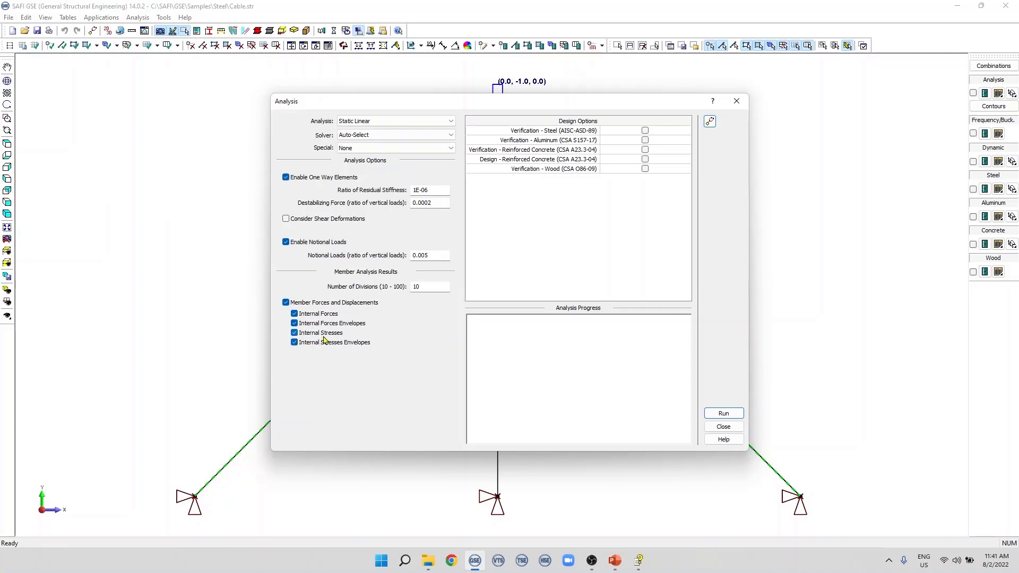
{"action": "left_click", "coordinate": [295, 334]}
{"action": "left_click", "coordinate": [294, 333]}
{"action": "left_click", "coordinate": [294, 342]}
{"action": "left_click", "coordinate": [727, 414]}
{"action": "left_click", "coordinate": [517, 301]}
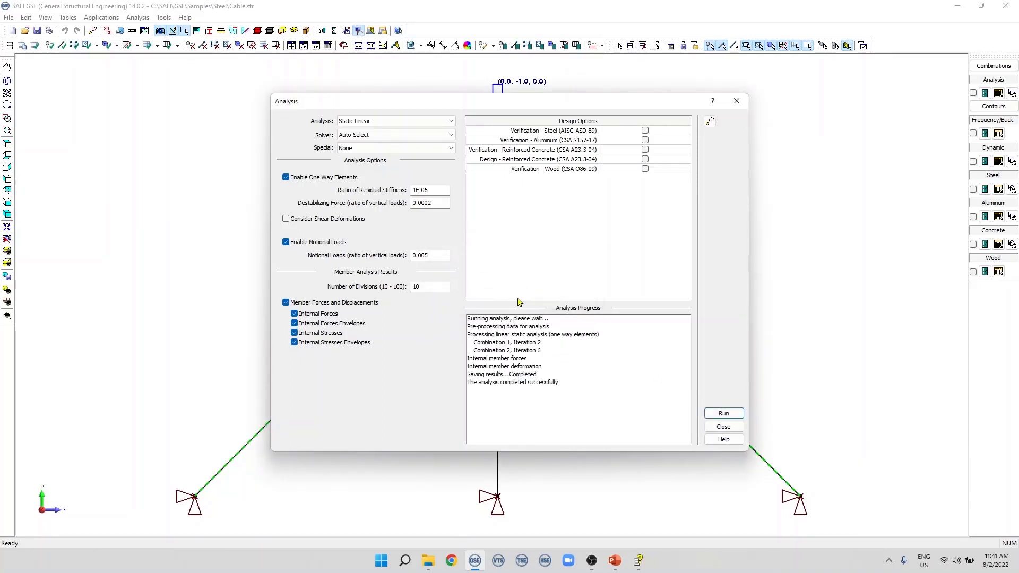
{"action": "left_click", "coordinate": [723, 426]}
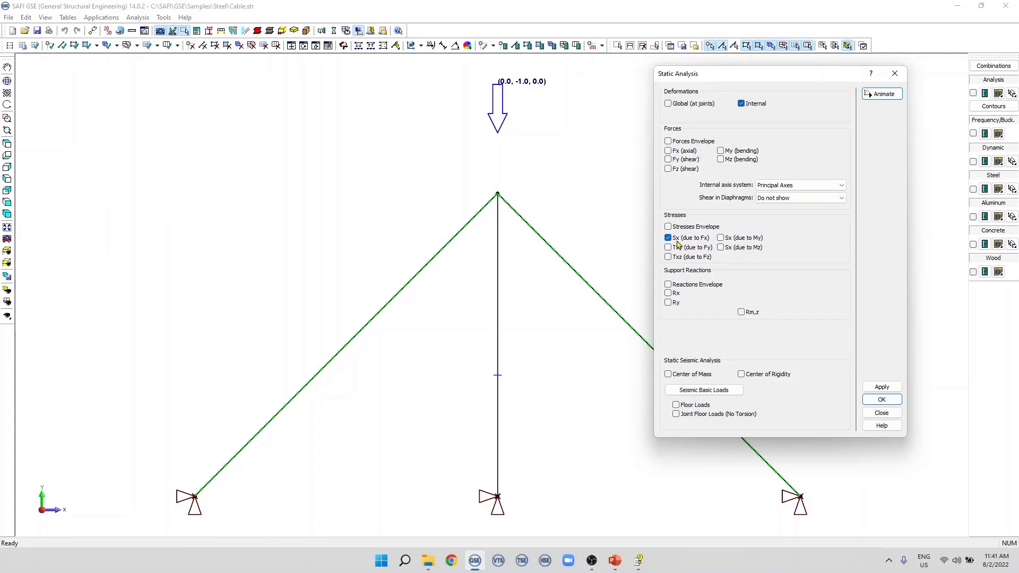
Display the internal deformations and the axial stress Sx (due to Fx) diagrams on the structure.
{"action": "left_click", "coordinate": [881, 388]}
{"action": "left_click", "coordinate": [882, 399]}
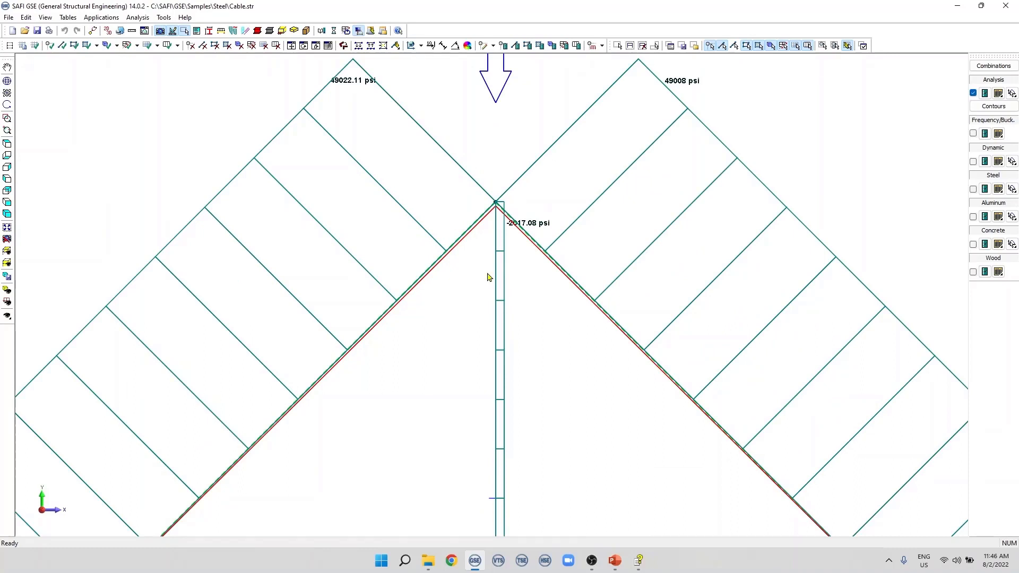
{"action": "scroll", "coordinate": [488, 277], "scroll_direction": "down", "scroll_amount": 2}
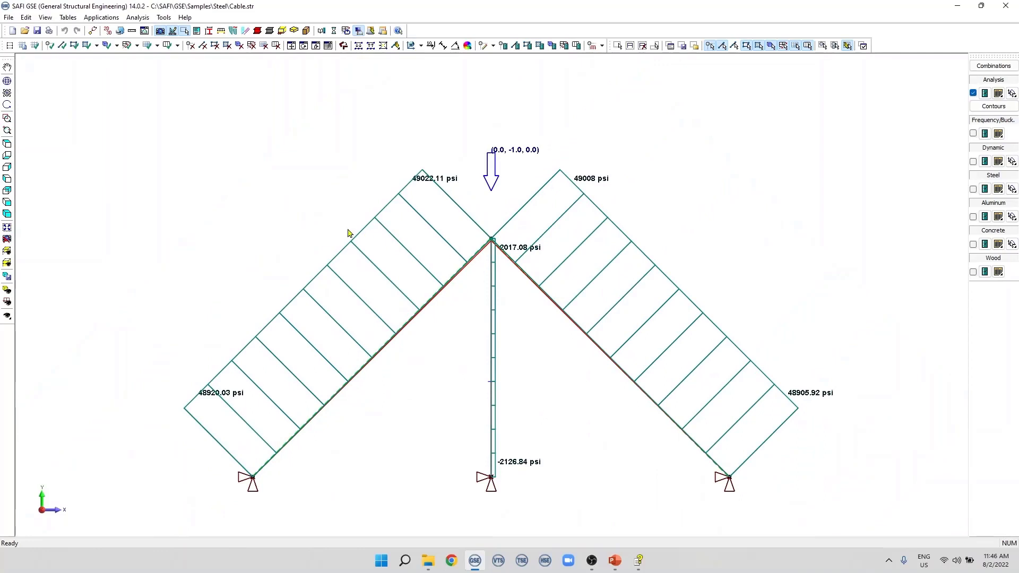
Switch the displayed results to the 2 - Horiz combination and show that combination's loads on the structure.
{"action": "left_click", "coordinate": [990, 65]}
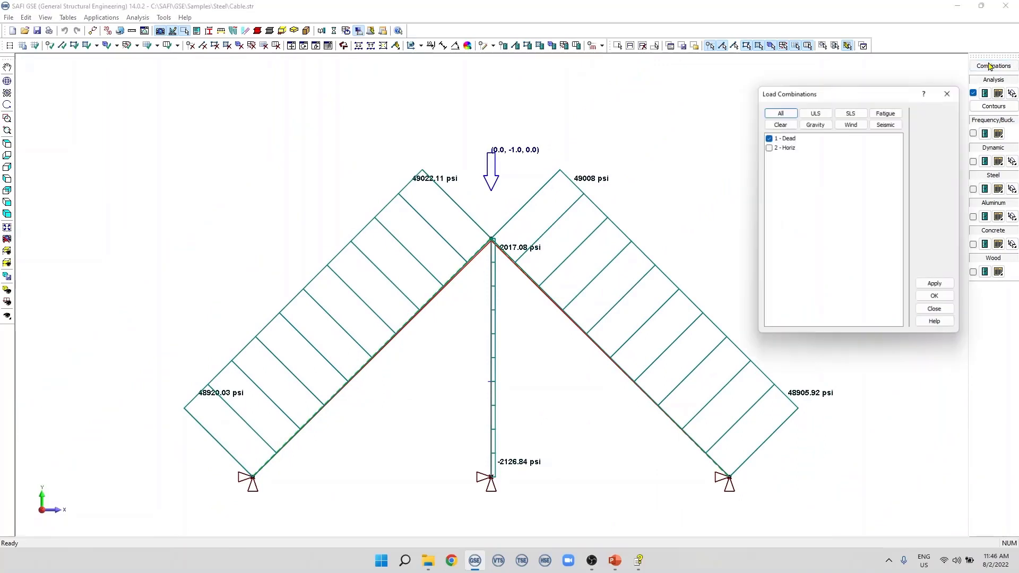
{"action": "left_click", "coordinate": [769, 148]}
{"action": "left_click", "coordinate": [936, 285]}
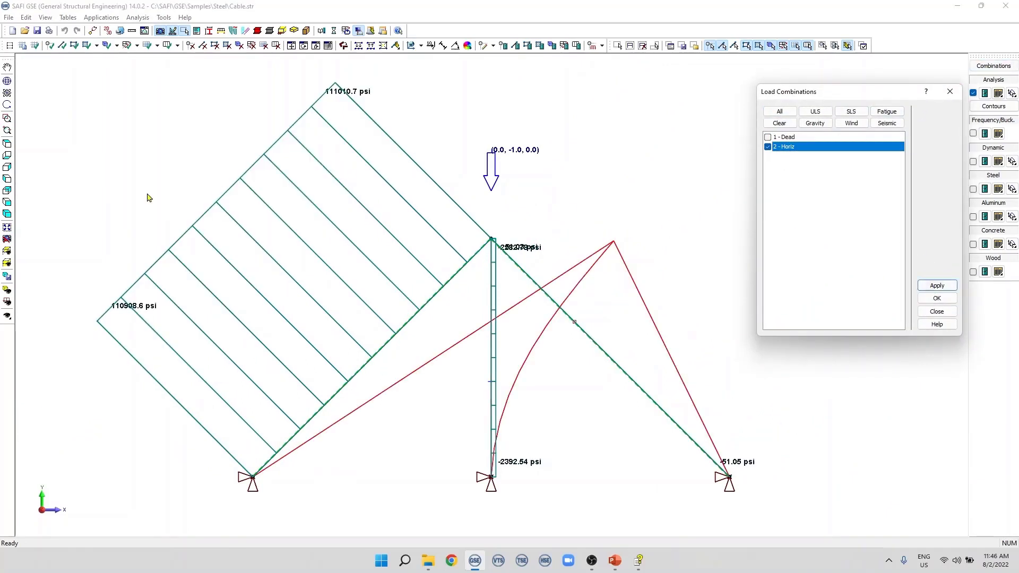
{"action": "left_click", "coordinate": [8, 303]}
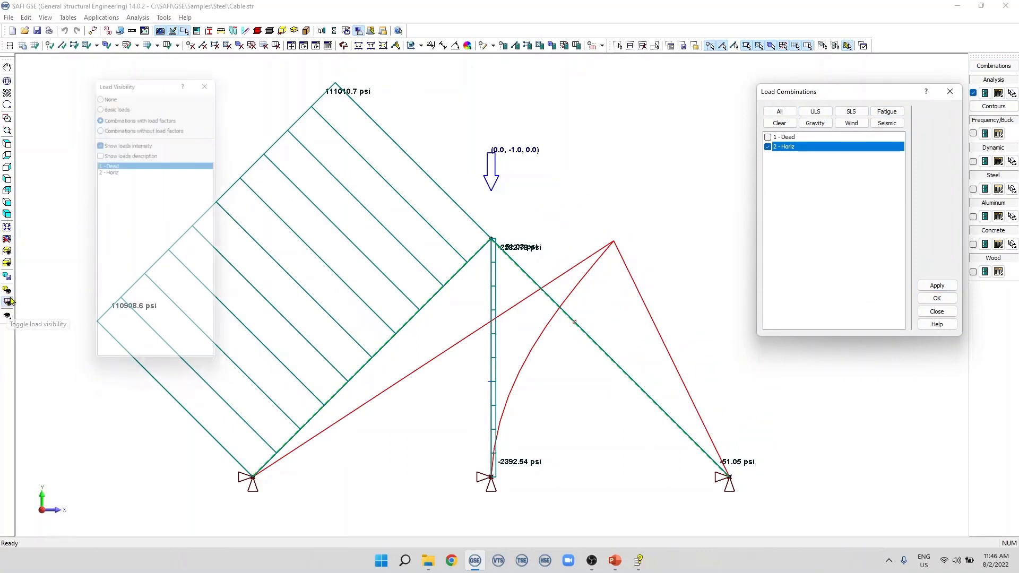
{"action": "left_click", "coordinate": [110, 170]}
{"action": "left_click", "coordinate": [213, 75]}
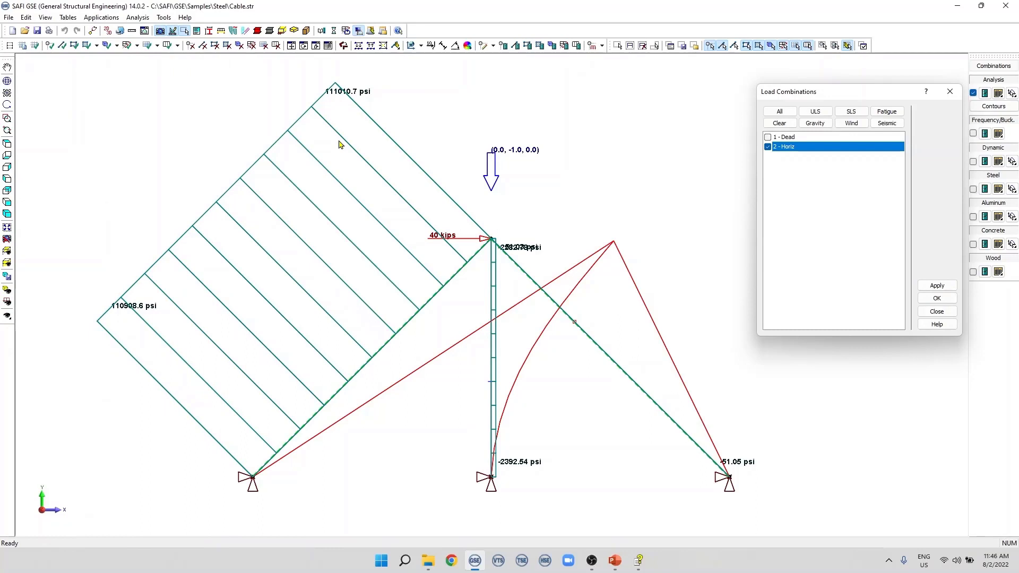
Select the right inclined cable and examine its stress and deformed shape under the 2 - Horiz combination.
{"action": "key", "text": "s"}
{"action": "left_click_drag", "start_coordinate": [609, 343], "coordinate": [580, 354]}
{"action": "scroll", "coordinate": [566, 334], "scroll_direction": "up", "scroll_amount": 3}
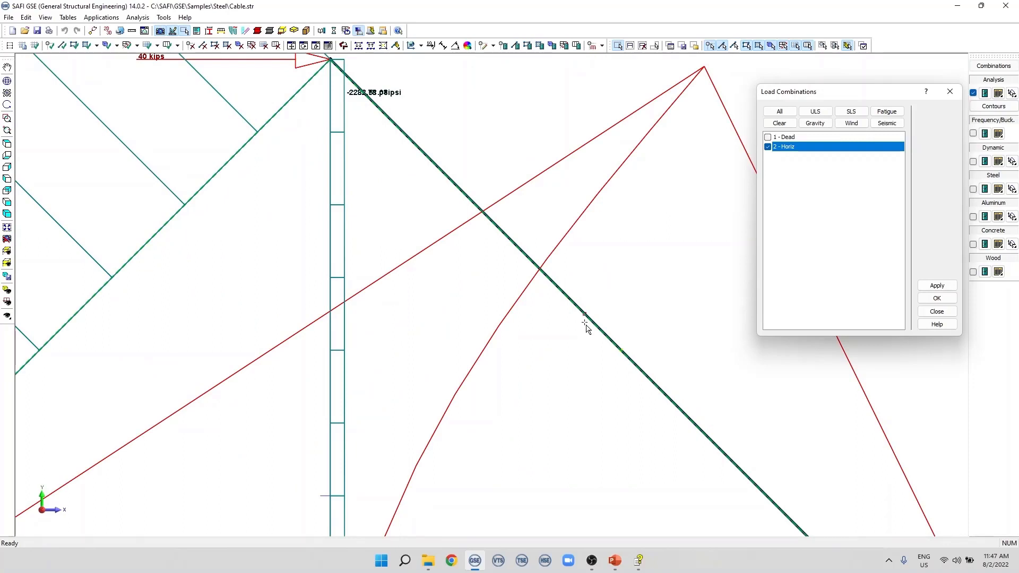
{"action": "scroll", "coordinate": [568, 325], "scroll_direction": "down", "scroll_amount": 2}
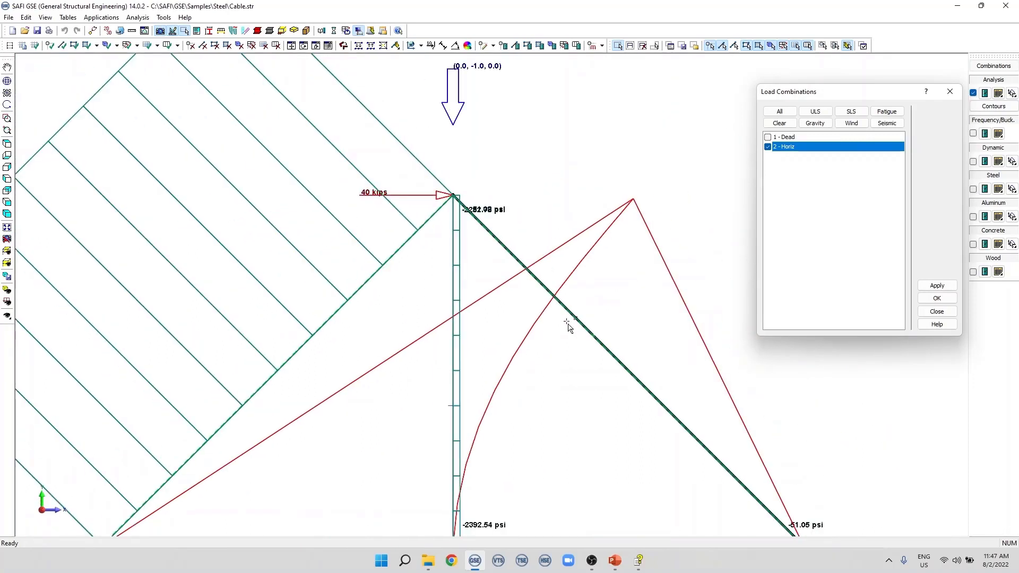
{"action": "scroll", "coordinate": [555, 315], "scroll_direction": "down", "scroll_amount": 1}
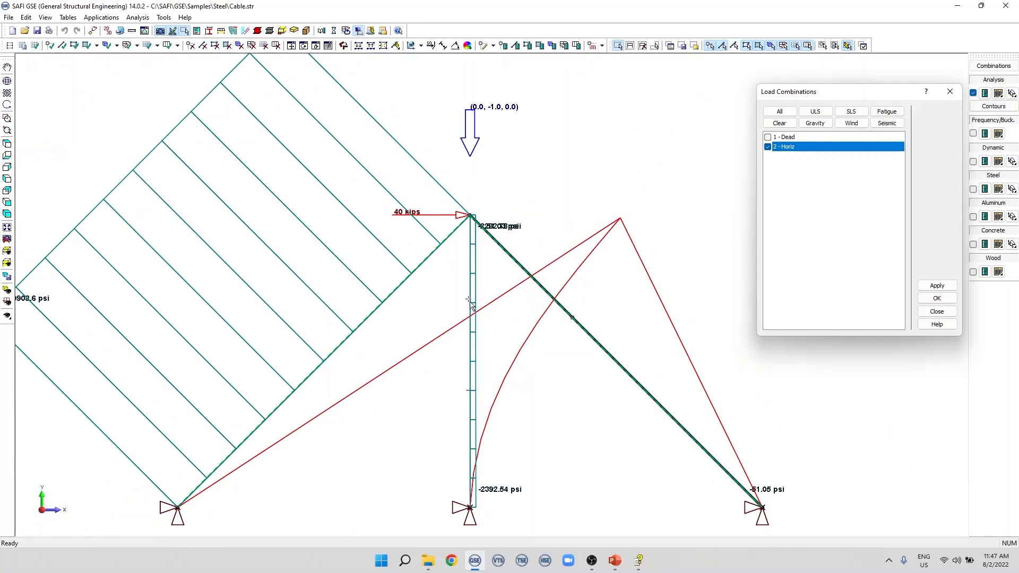
{"action": "scroll", "coordinate": [446, 295], "scroll_direction": "down", "scroll_amount": 1}
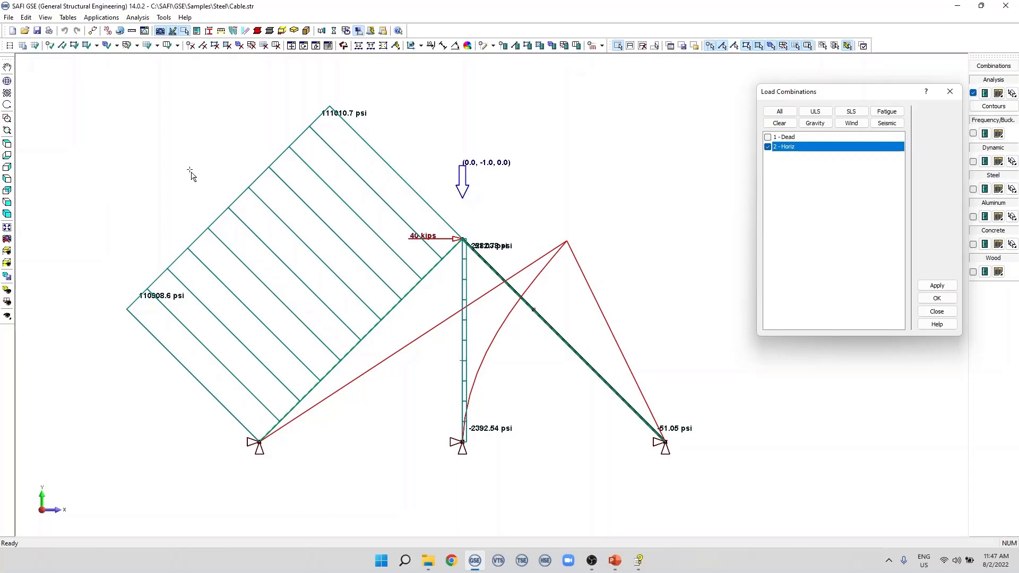
Copy the left cable and the central column once, with their loads and attributes, 900 in along the X axis.
{"action": "left_click_drag", "start_coordinate": [185, 169], "coordinate": [484, 493]}
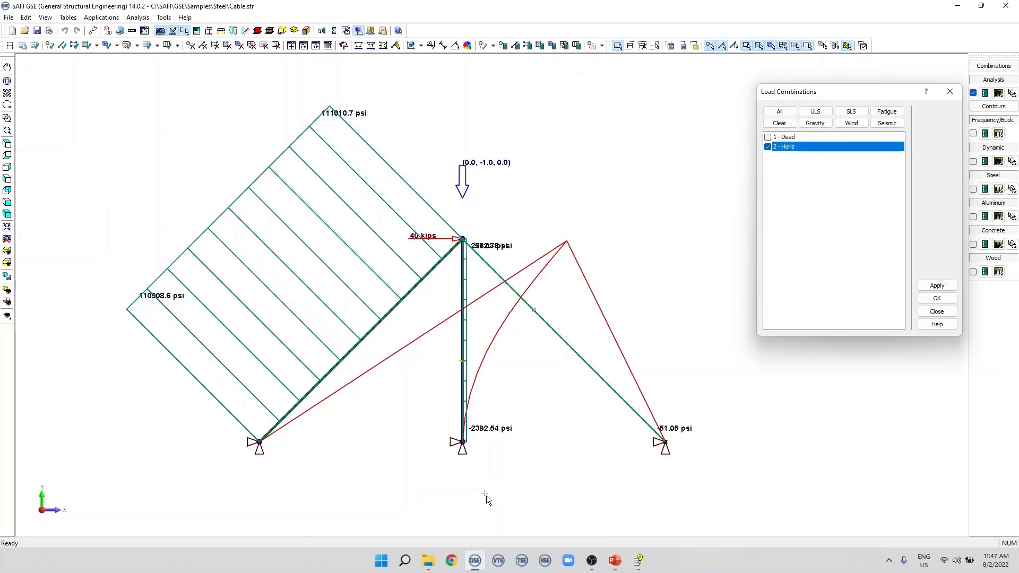
{"action": "scroll", "coordinate": [251, 287], "scroll_direction": "down", "scroll_amount": 1}
{"action": "scroll", "coordinate": [251, 287], "scroll_direction": "down", "scroll_amount": 1}
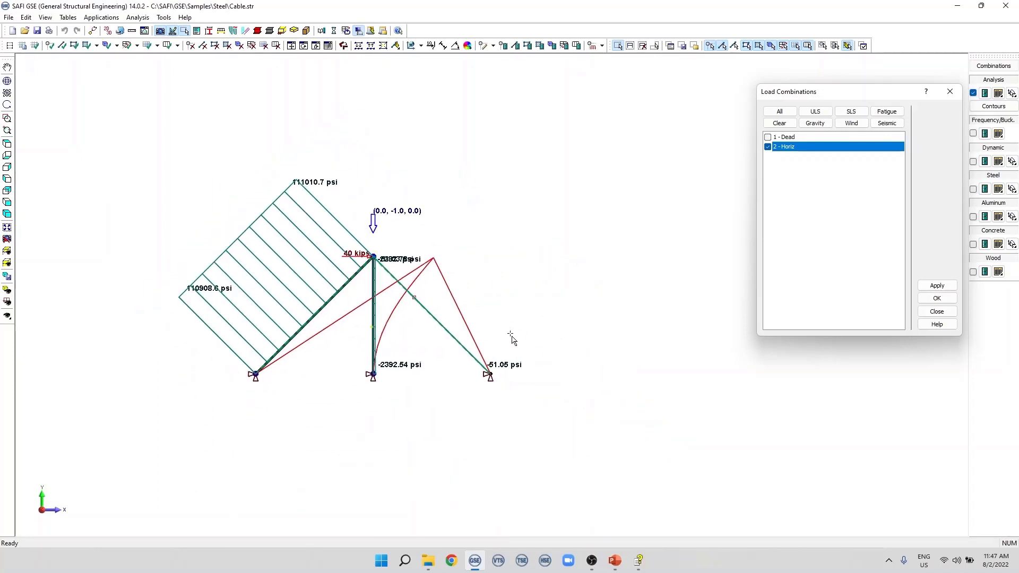
{"action": "scroll", "coordinate": [569, 351], "scroll_direction": "up", "scroll_amount": 2}
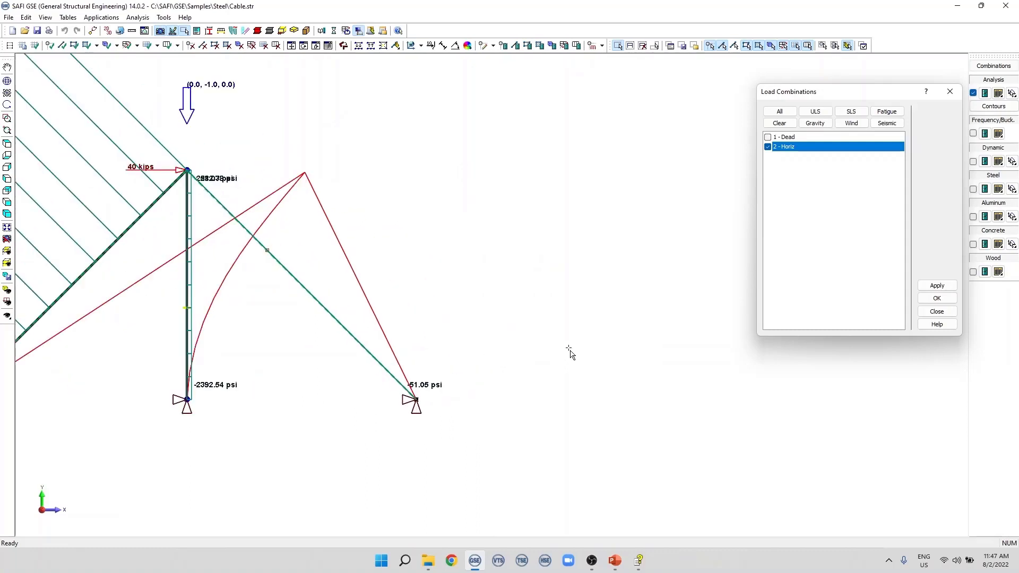
{"action": "scroll", "coordinate": [569, 352], "scroll_direction": "down", "scroll_amount": 1}
{"action": "left_click", "coordinate": [292, 45]}
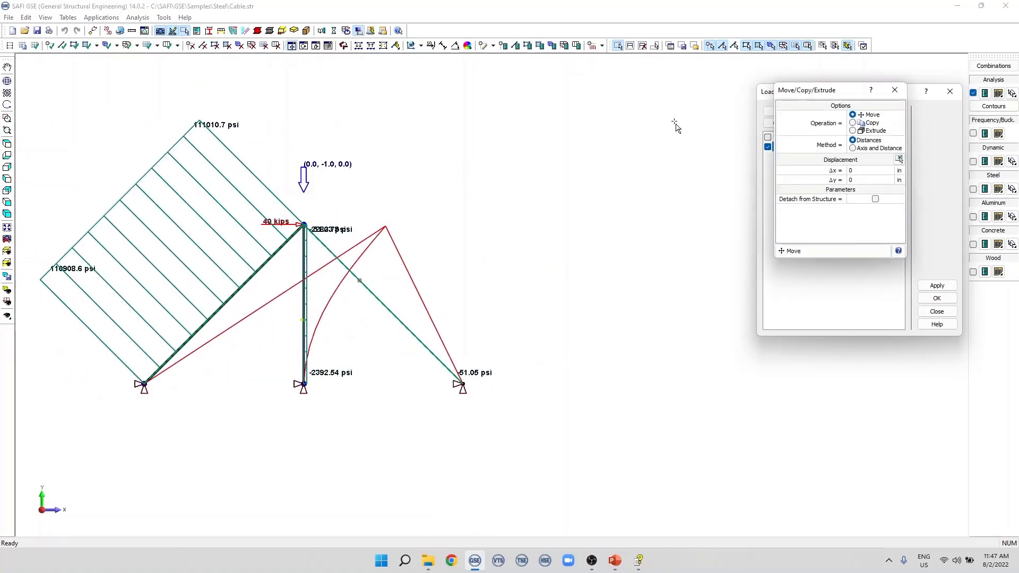
{"action": "left_click", "coordinate": [873, 123]}
{"action": "left_click", "coordinate": [898, 160]}
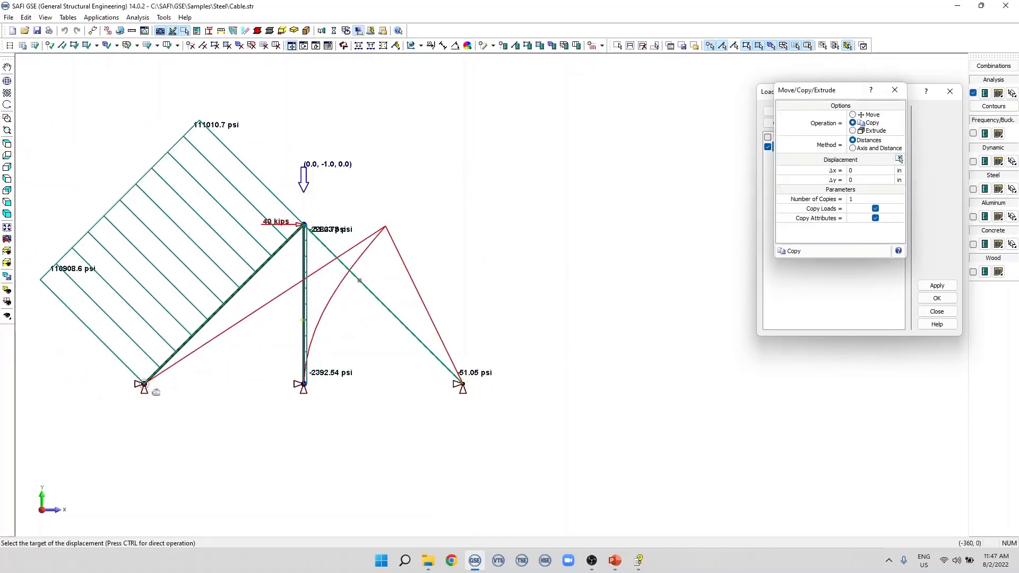
{"action": "left_click", "coordinate": [144, 383]}
{"action": "left_click", "coordinate": [460, 383]}
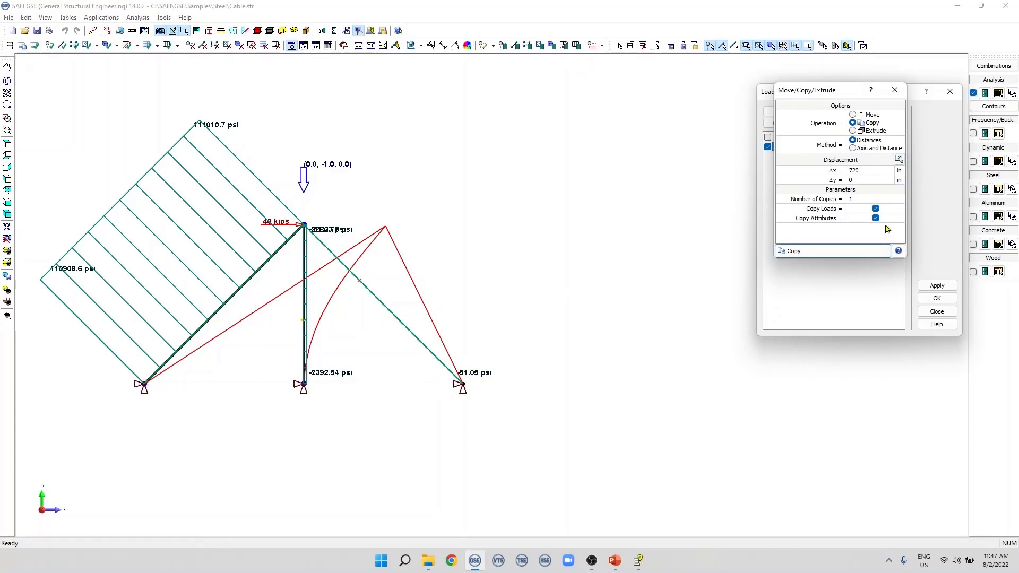
{"action": "left_click", "coordinate": [858, 170]}
{"action": "type", "text": "900"}
{"action": "left_click", "coordinate": [855, 252]}
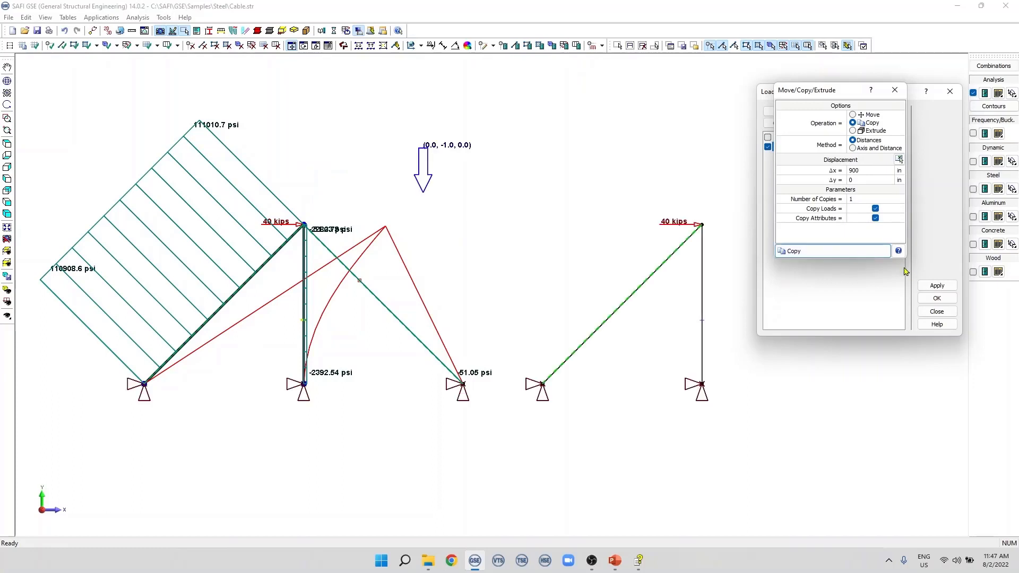
Rerun the static linear analysis on the model containing the copied cable and column.
{"action": "left_click", "coordinate": [934, 298]}
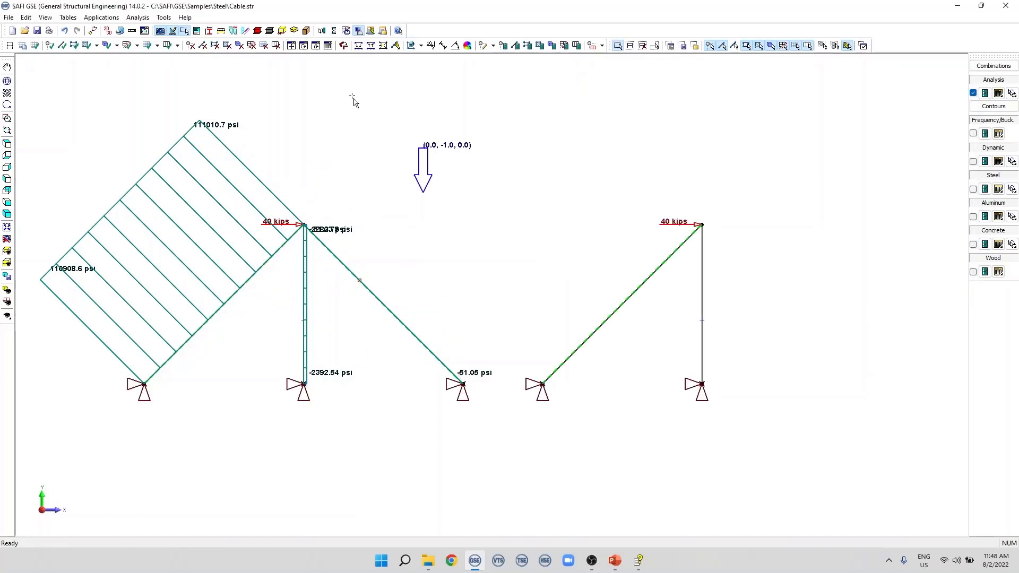
{"action": "left_click", "coordinate": [346, 31]}
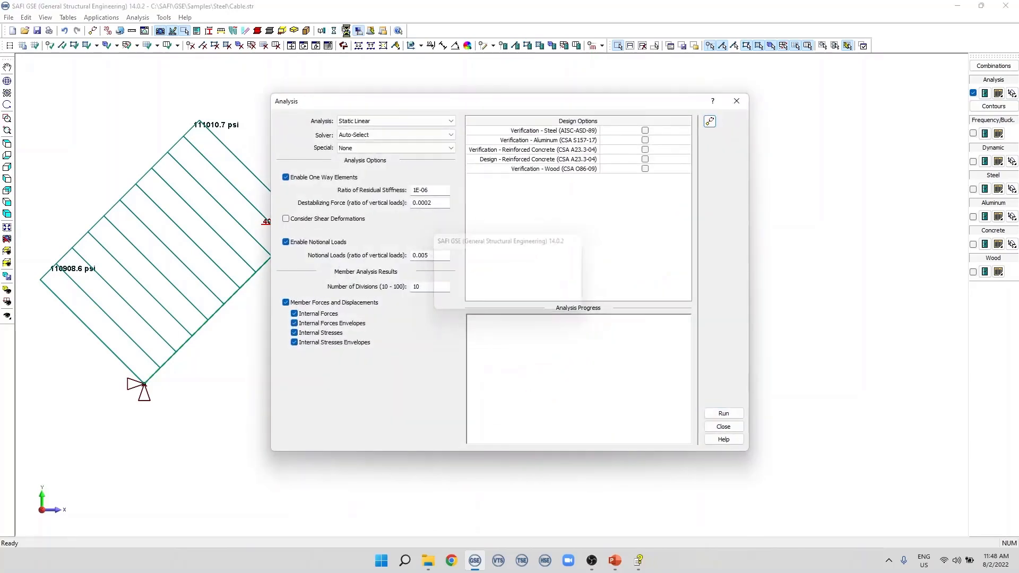
{"action": "left_click", "coordinate": [723, 413]}
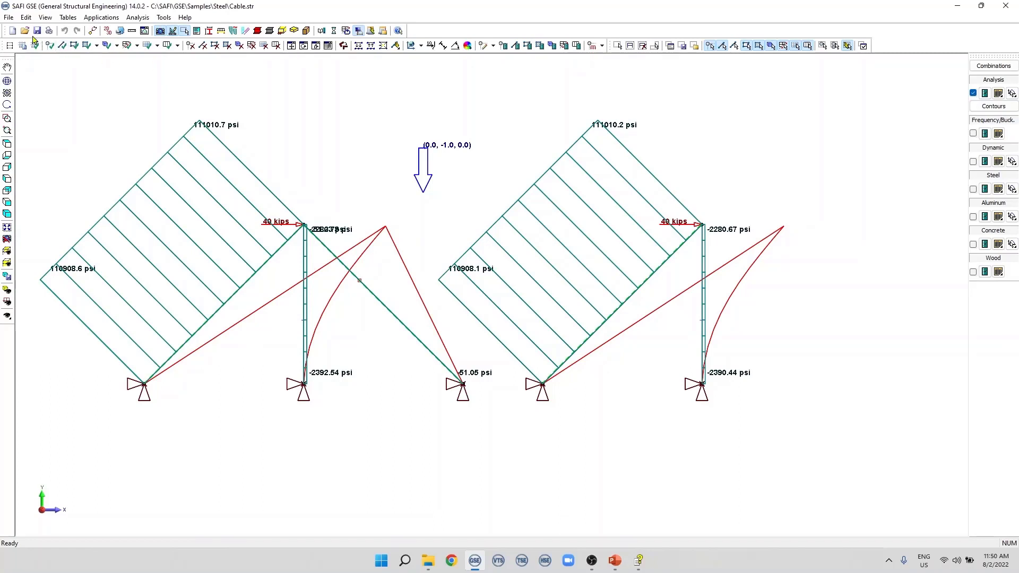
Open the recent model Verif_Cable_02.str without saving the changes to Cable.str.
{"action": "left_click", "coordinate": [13, 18]}
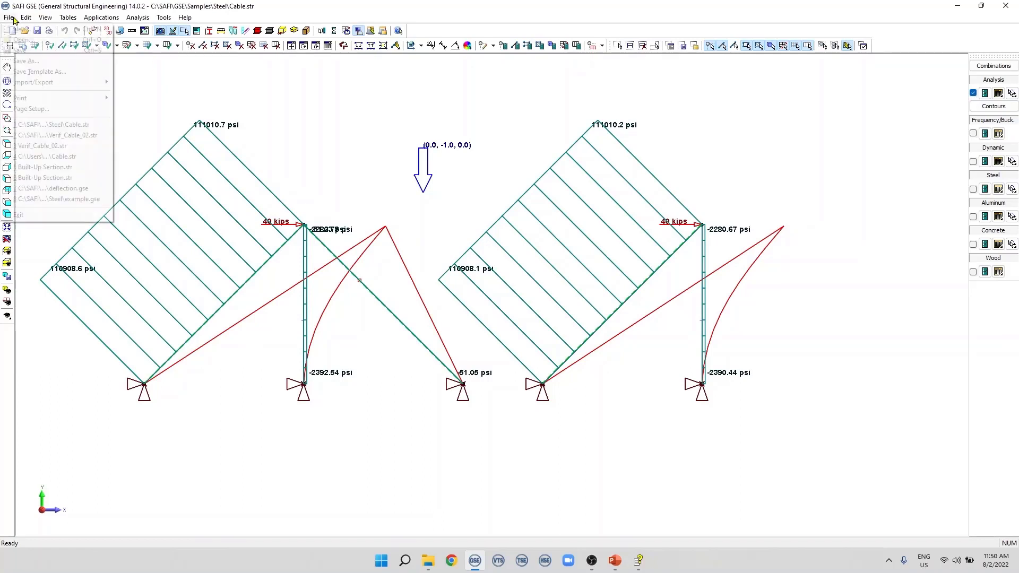
{"action": "left_click", "coordinate": [82, 134]}
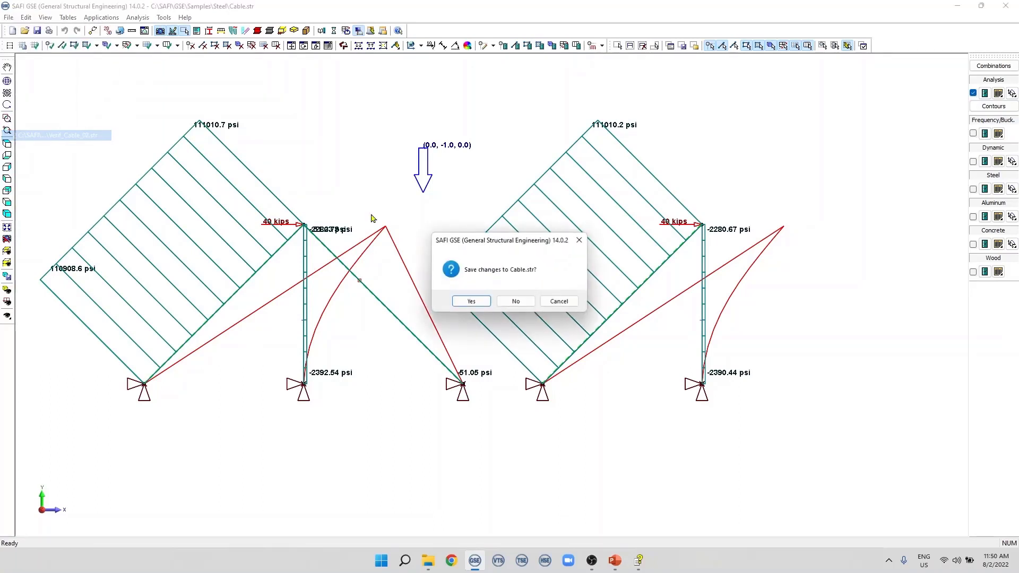
{"action": "left_click", "coordinate": [532, 302]}
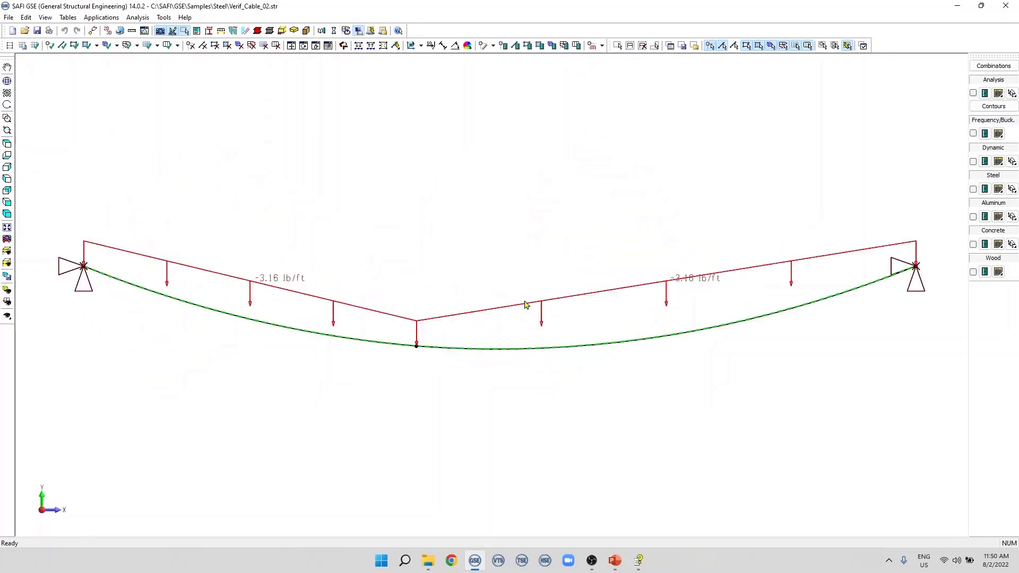
In the left catenary cable's parameters, set the undeformed length to 415 ft and the additional weight to 5 lb/ft.
{"action": "double_click", "coordinate": [306, 336]}
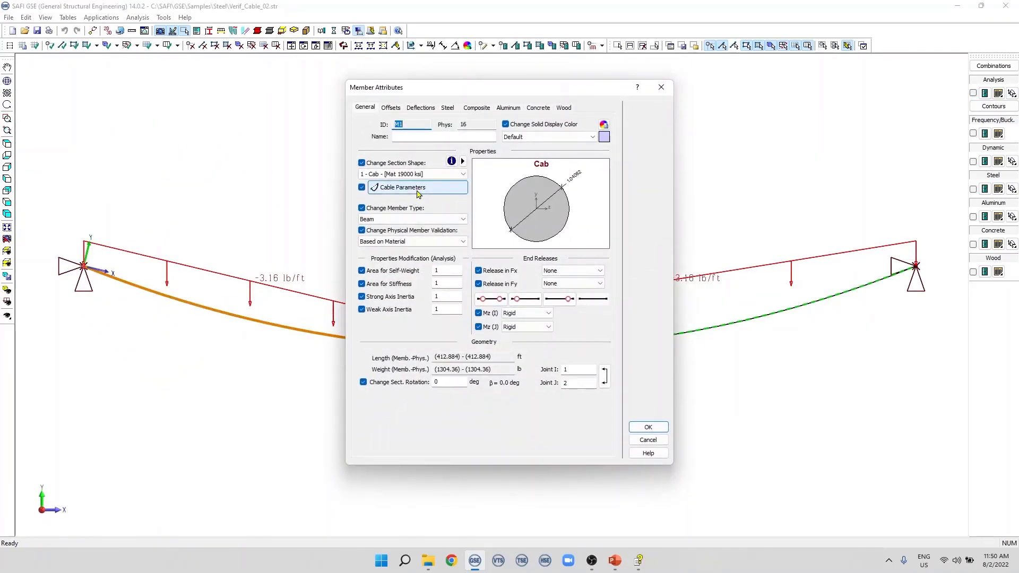
{"action": "left_click", "coordinate": [419, 193]}
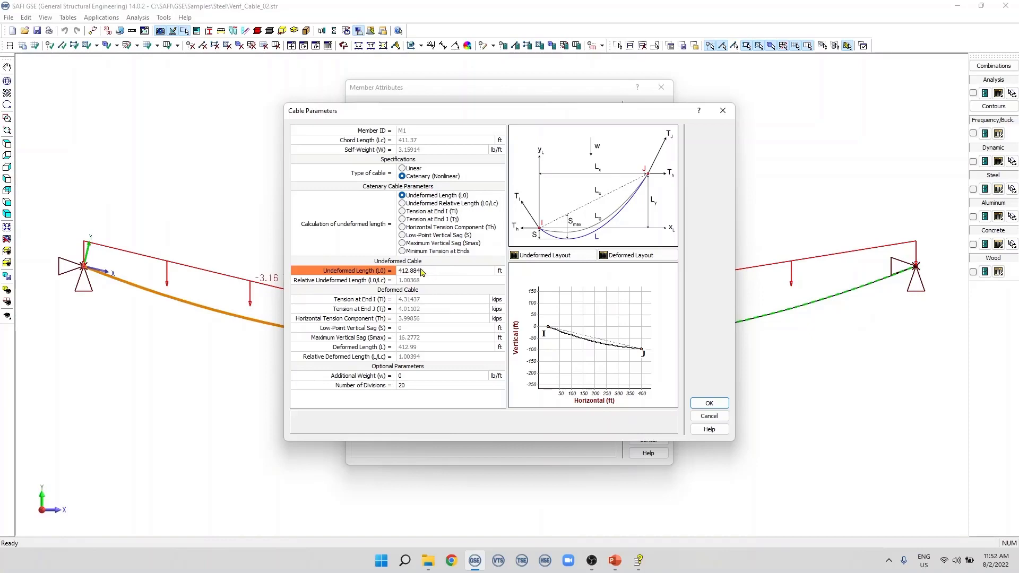
{"action": "left_click_drag", "start_coordinate": [405, 272], "coordinate": [424, 271]}
{"action": "type", "text": "5"}
{"action": "key", "text": "Tab"}
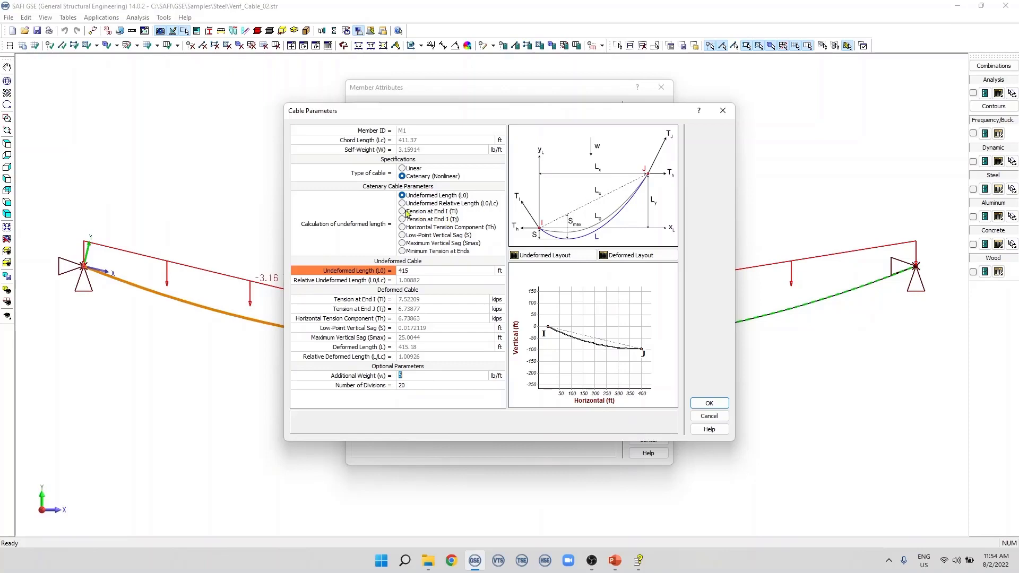
Base the left cable's undeformed length on the tension at end I and set that tension to 4 kips.
{"action": "left_click", "coordinate": [403, 212]}
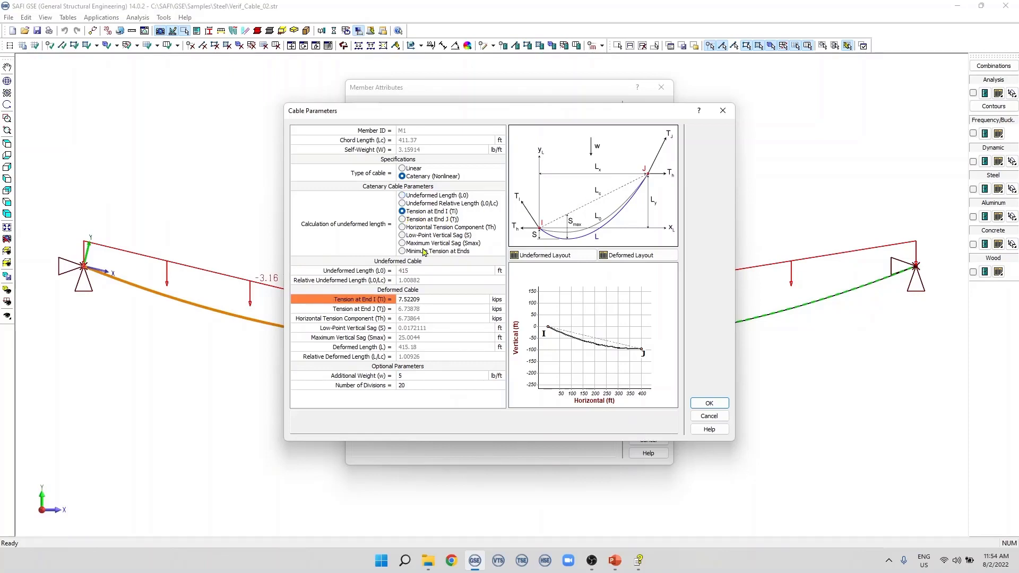
{"action": "double_click", "coordinate": [413, 300]}
{"action": "type", "text": "4"}
{"action": "key", "text": "Tab"}
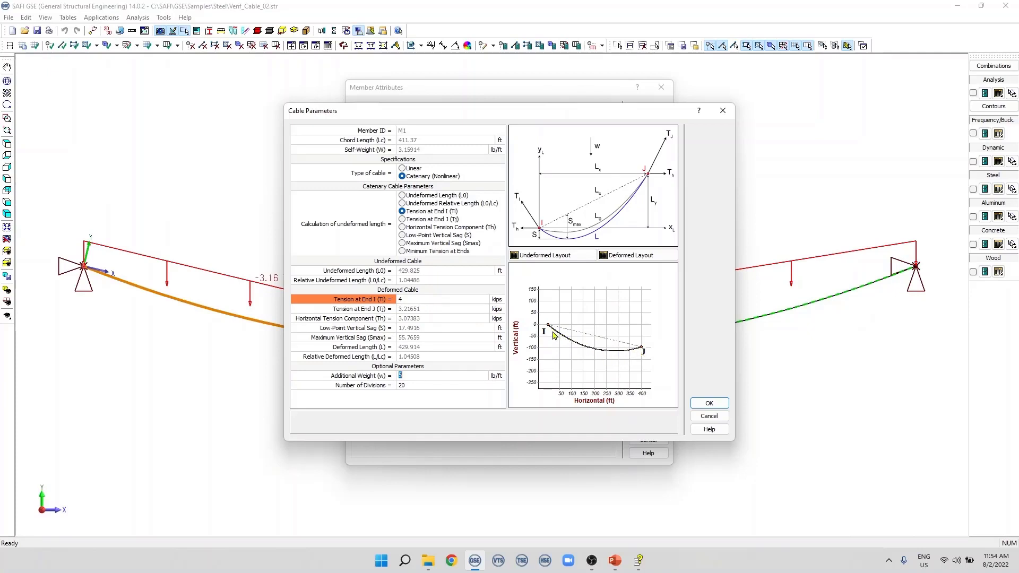
Base the left cable's undeformed length on the horizontal tension component and set it to 6 kips.
{"action": "left_click", "coordinate": [414, 228]}
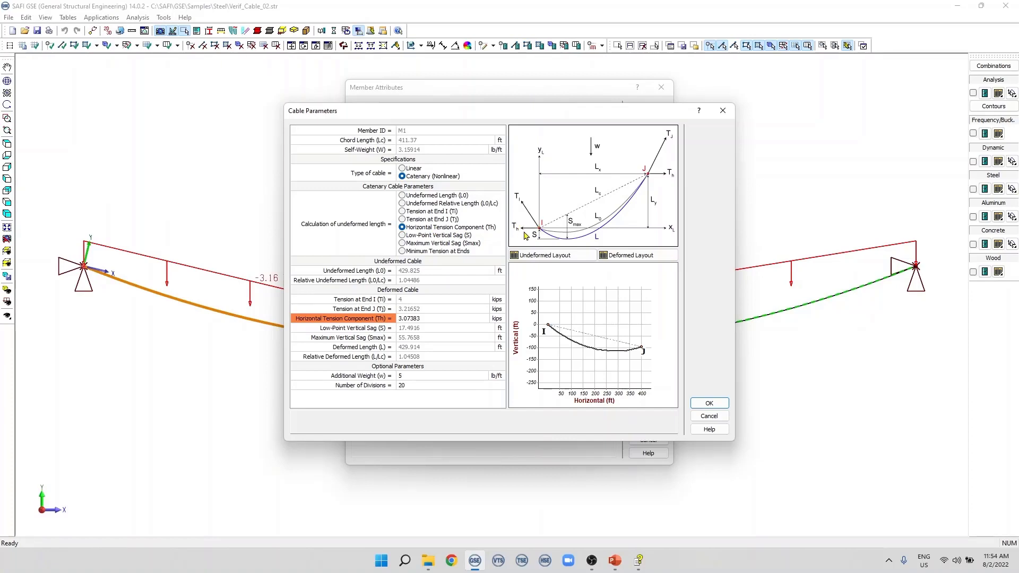
{"action": "double_click", "coordinate": [429, 317]}
{"action": "type", "text": "6"}
{"action": "key", "text": "Tab"}
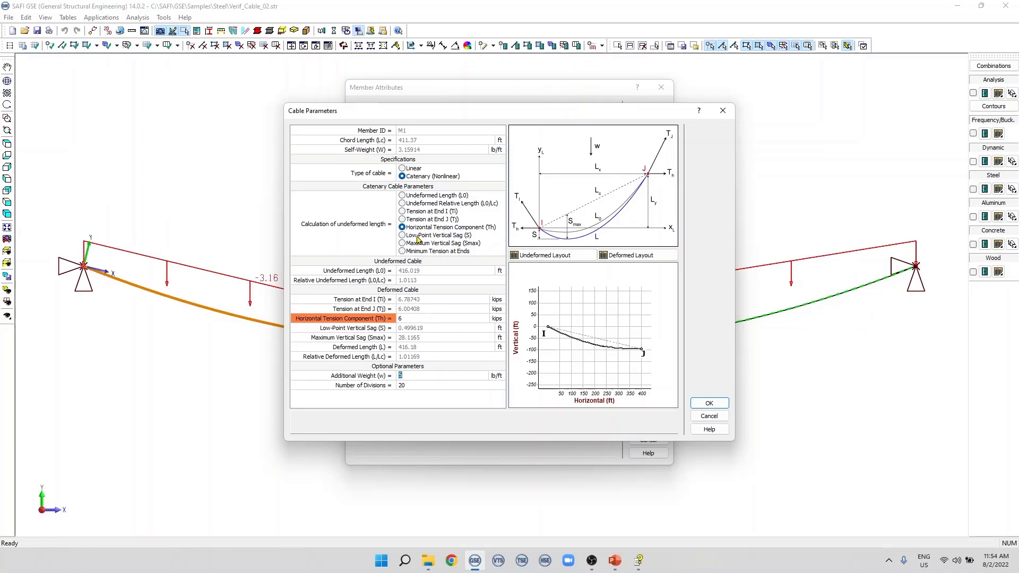
Base the left cable's undeformed length on the low-point vertical sag and set the sag to 1 ft.
{"action": "left_click", "coordinate": [452, 240]}
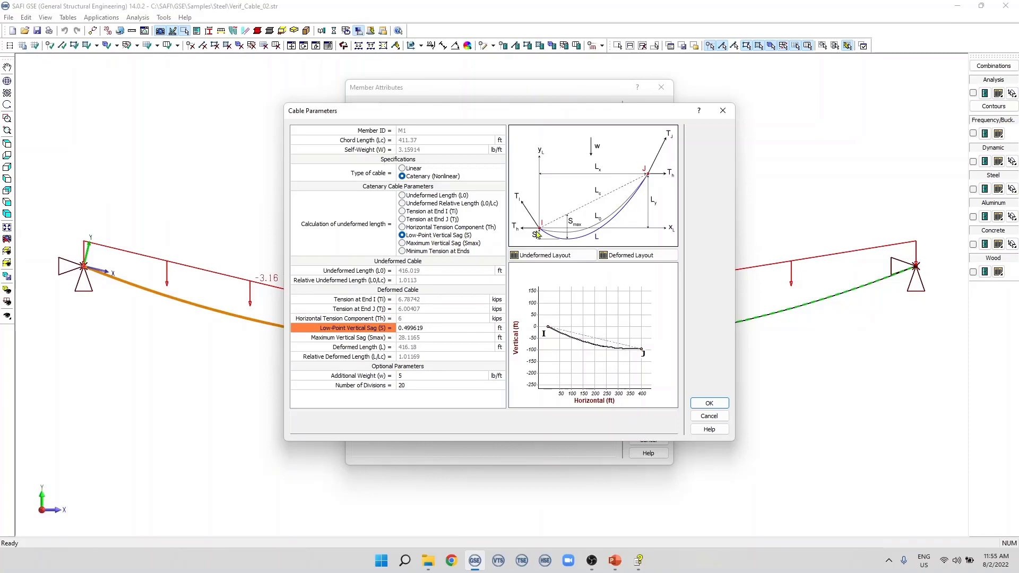
{"action": "left_click", "coordinate": [429, 325]}
{"action": "type", "text": "1"}
{"action": "key", "text": "Tab"}
Try the maximum vertical sag and minimum end tension methods for the left cable, and leave its attributes without keeping the changes.
{"action": "left_click", "coordinate": [402, 243]}
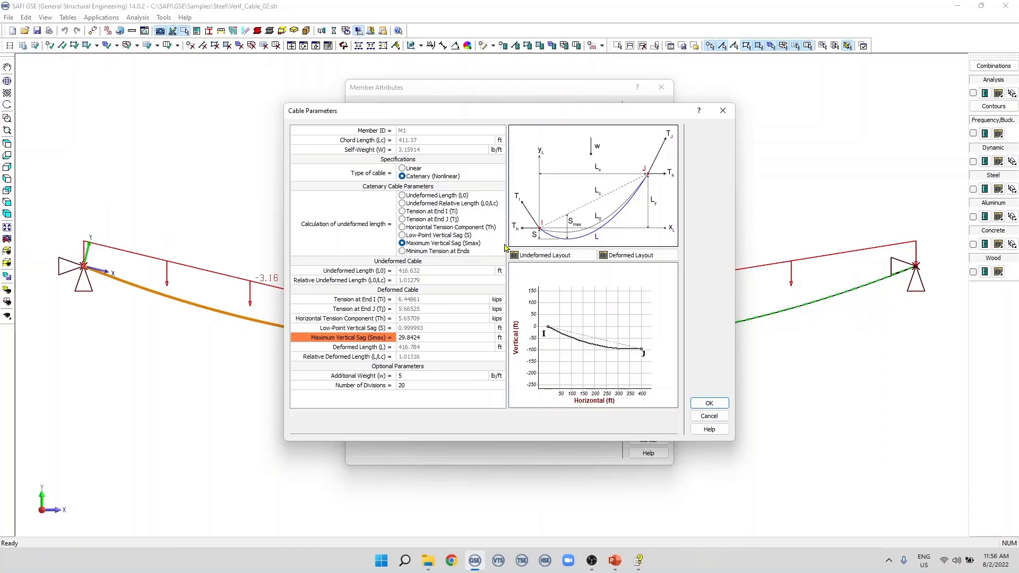
{"action": "left_click", "coordinate": [445, 253]}
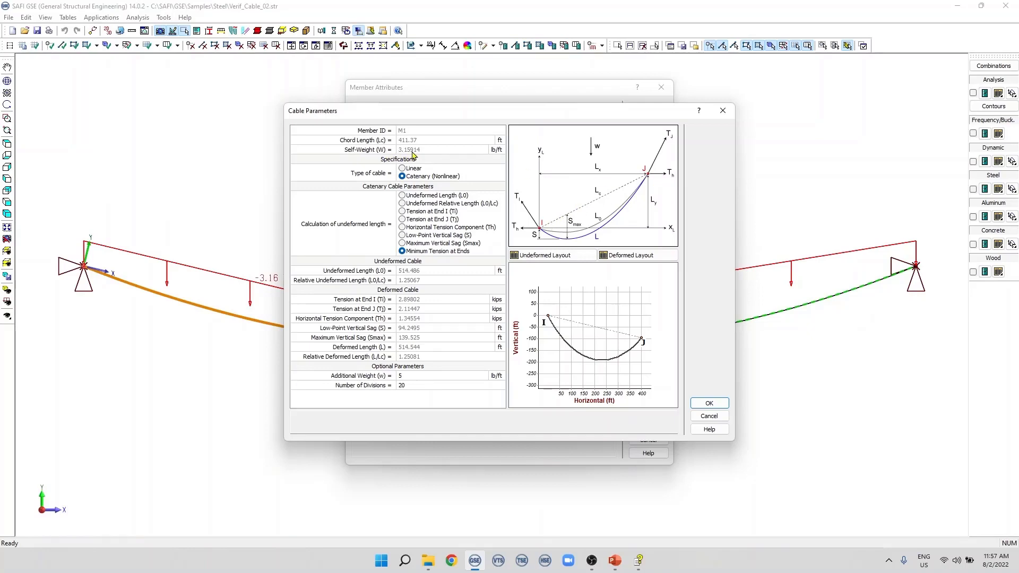
{"action": "left_click", "coordinate": [709, 403]}
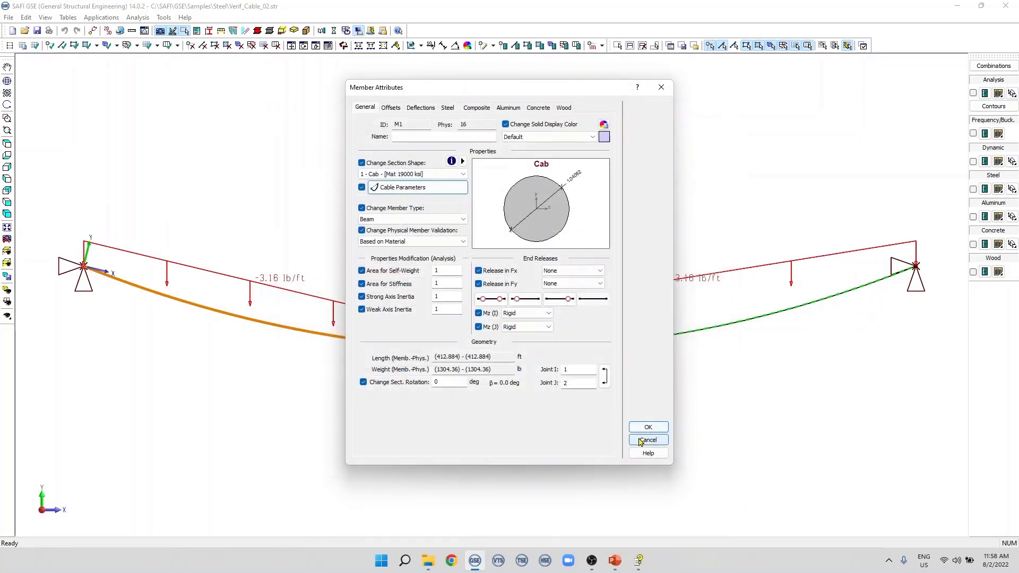
{"action": "left_click", "coordinate": [648, 428]}
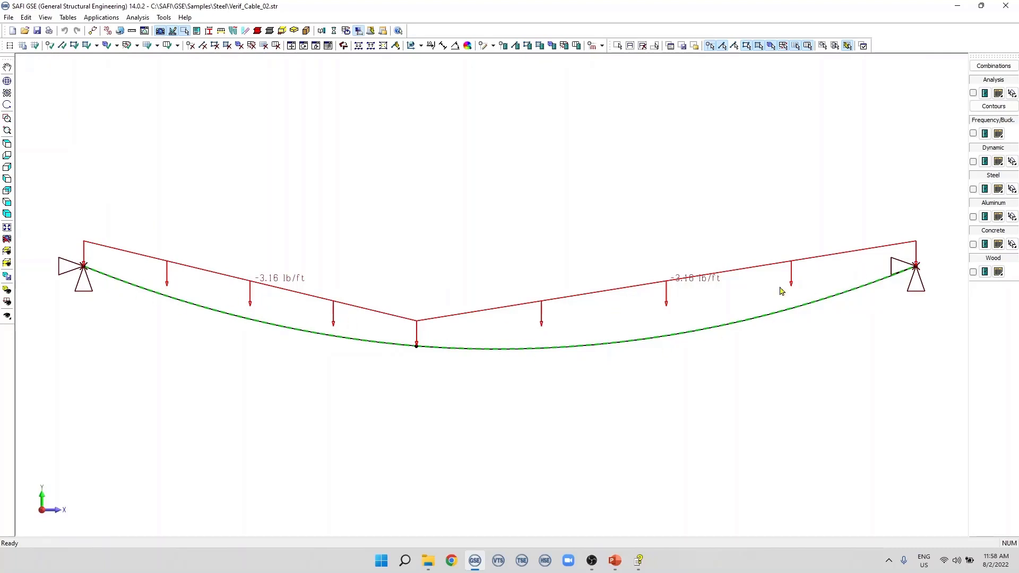
Show the loads of the 2 - Dead+Concentrée combination on the cables and inspect the load at the middle joint.
{"action": "left_click", "coordinate": [8, 301]}
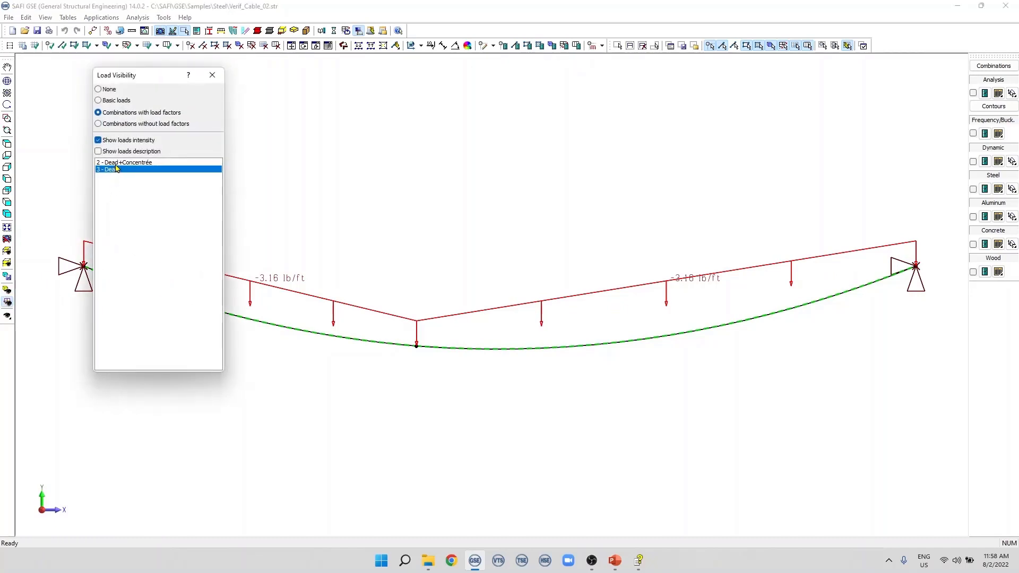
{"action": "left_click_drag", "start_coordinate": [134, 76], "coordinate": [89, 75]}
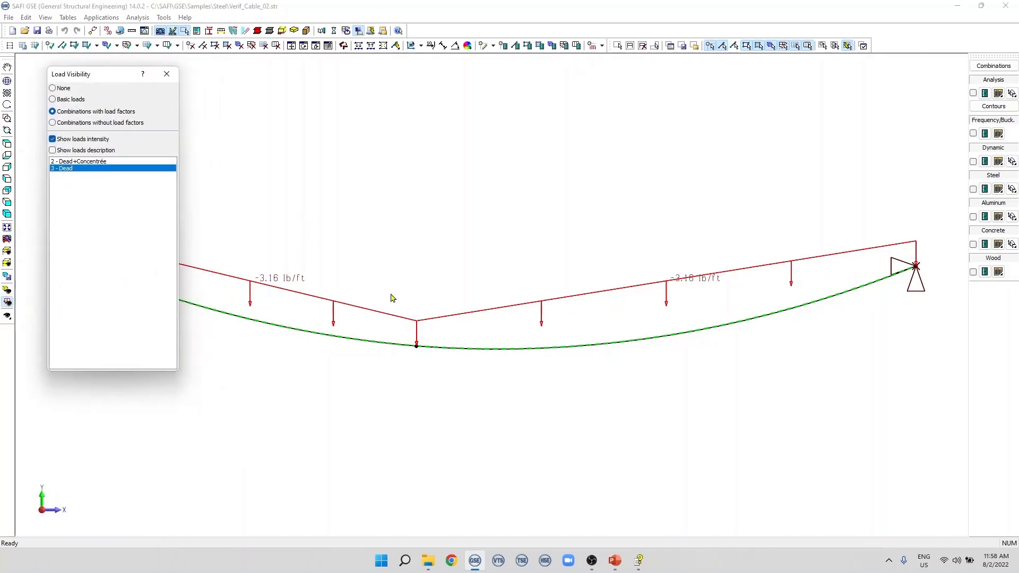
{"action": "scroll", "coordinate": [779, 236], "scroll_direction": "down", "scroll_amount": 1}
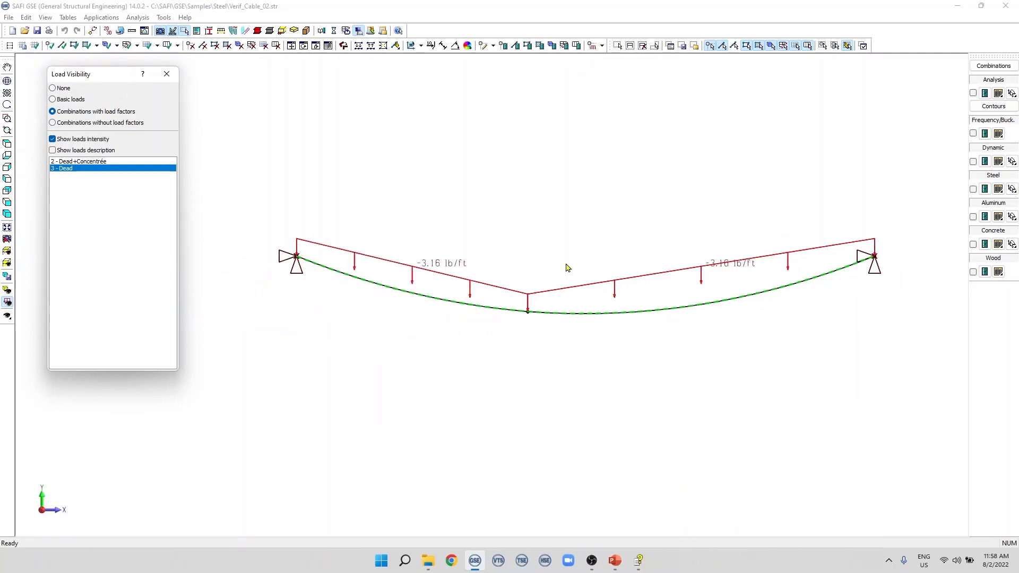
{"action": "left_click", "coordinate": [130, 163]}
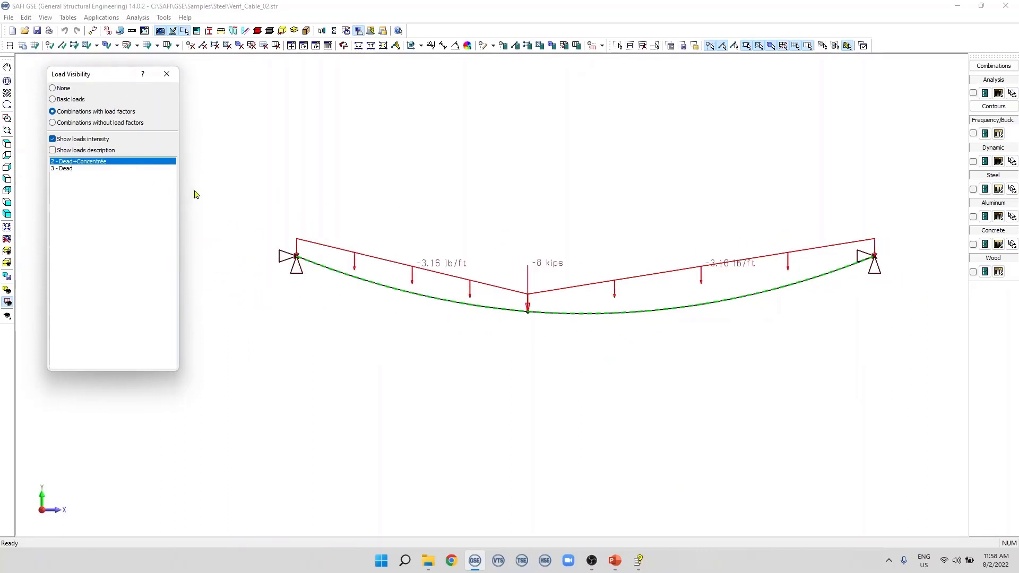
{"action": "scroll", "coordinate": [508, 301], "scroll_direction": "up", "scroll_amount": 1}
{"action": "scroll", "coordinate": [508, 301], "scroll_direction": "up", "scroll_amount": 1}
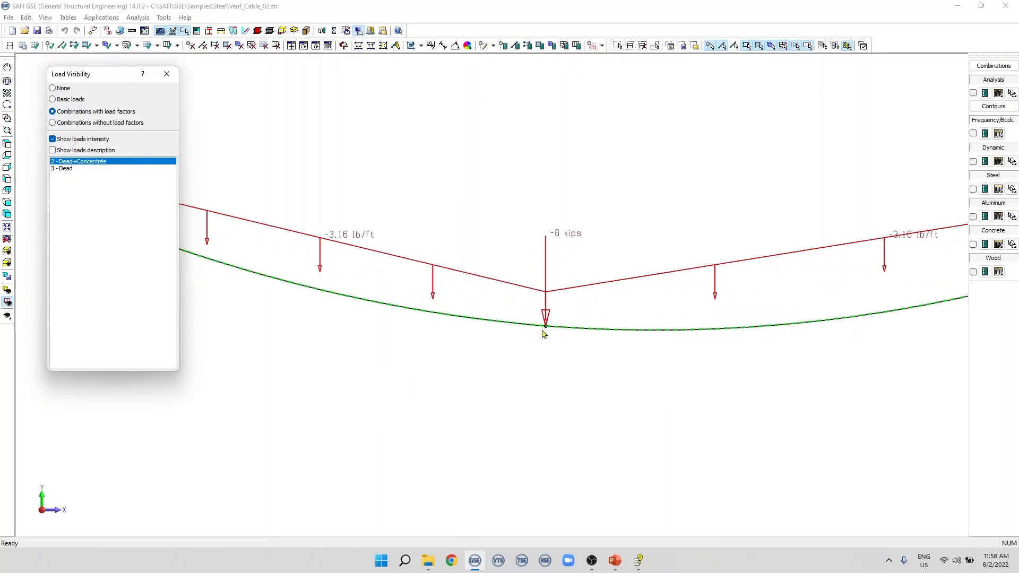
{"action": "scroll", "coordinate": [545, 333], "scroll_direction": "down", "scroll_amount": 1}
{"action": "scroll", "coordinate": [518, 333], "scroll_direction": "down", "scroll_amount": 1}
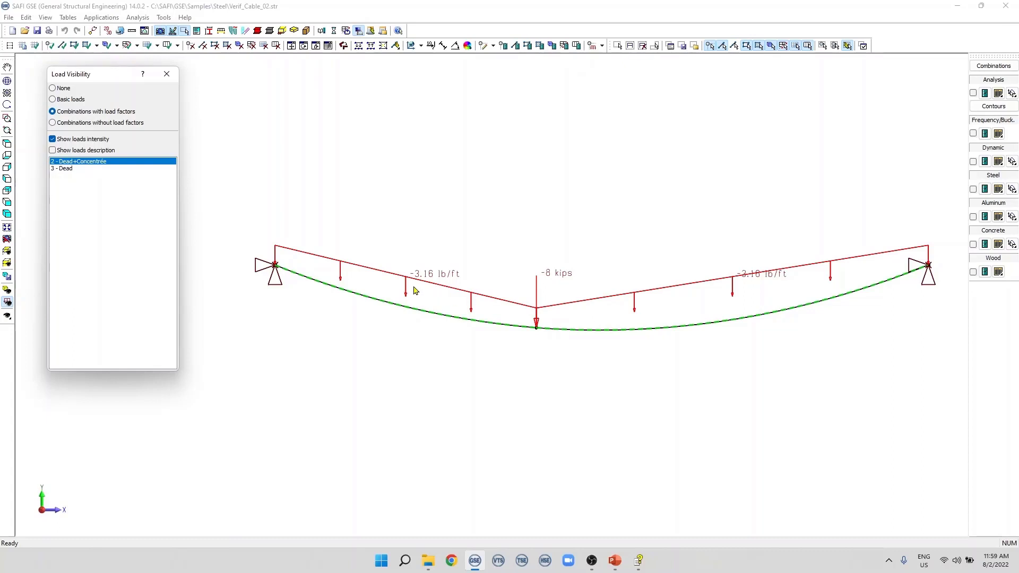
Try to subdivide the left cable into two equal-length divisions while keeping physical members.
{"action": "left_click", "coordinate": [393, 298]}
{"action": "left_click", "coordinate": [358, 46]}
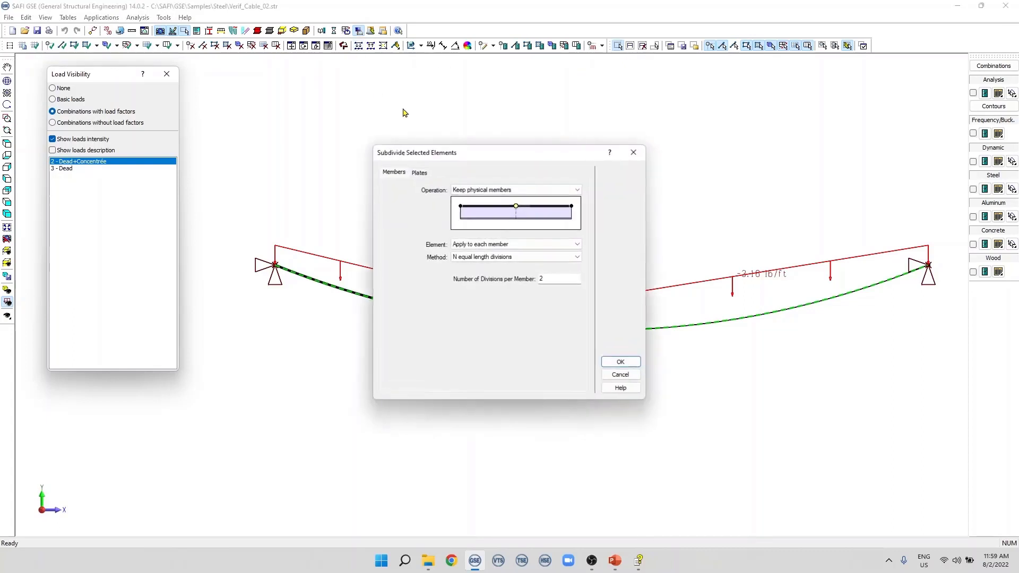
{"action": "left_click", "coordinate": [621, 362]}
{"action": "left_click_drag", "start_coordinate": [600, 230], "coordinate": [553, 214]}
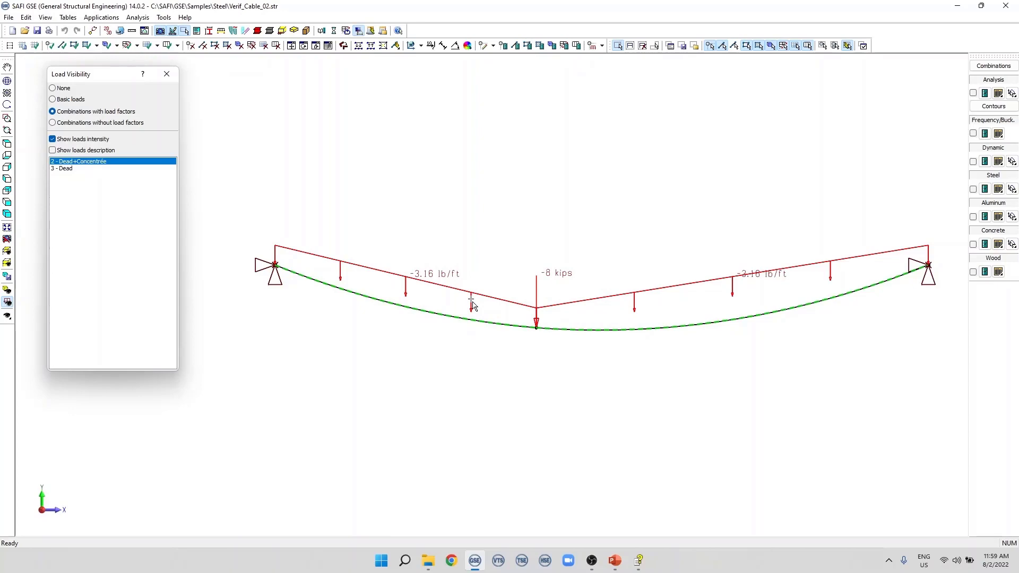
Try to run a static linear analysis on the catenary cables, and decline to continue the run.
{"action": "scroll", "coordinate": [315, 242], "scroll_direction": "down", "scroll_amount": 3}
{"action": "scroll", "coordinate": [396, 234], "scroll_direction": "up", "scroll_amount": 4}
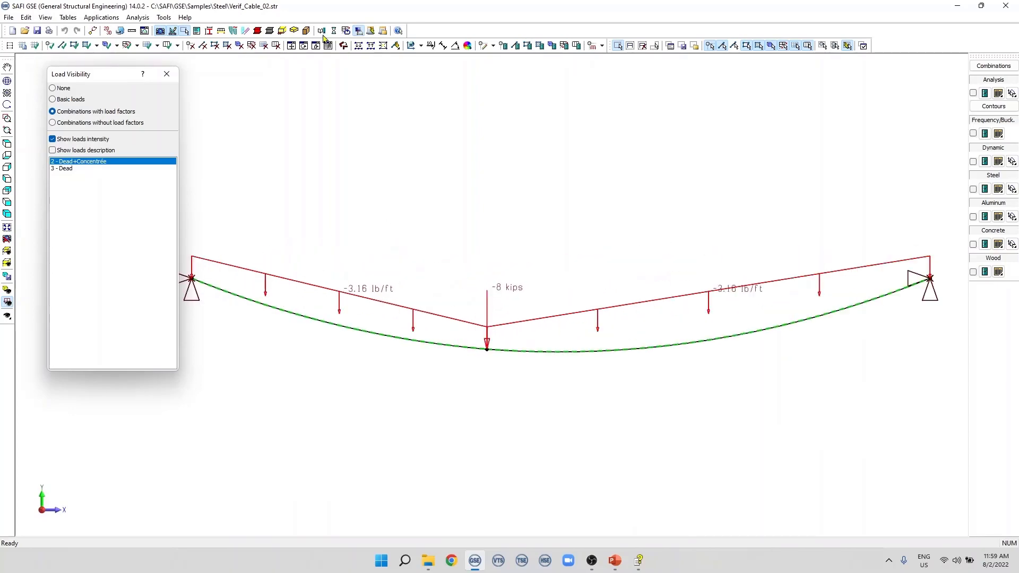
{"action": "left_click", "coordinate": [334, 31]}
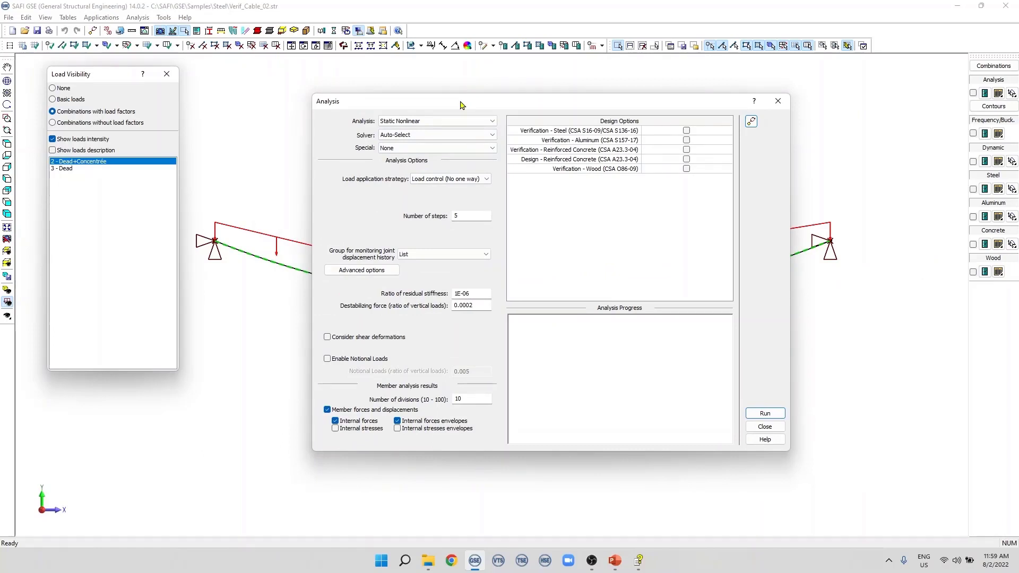
{"action": "left_click", "coordinate": [416, 122]}
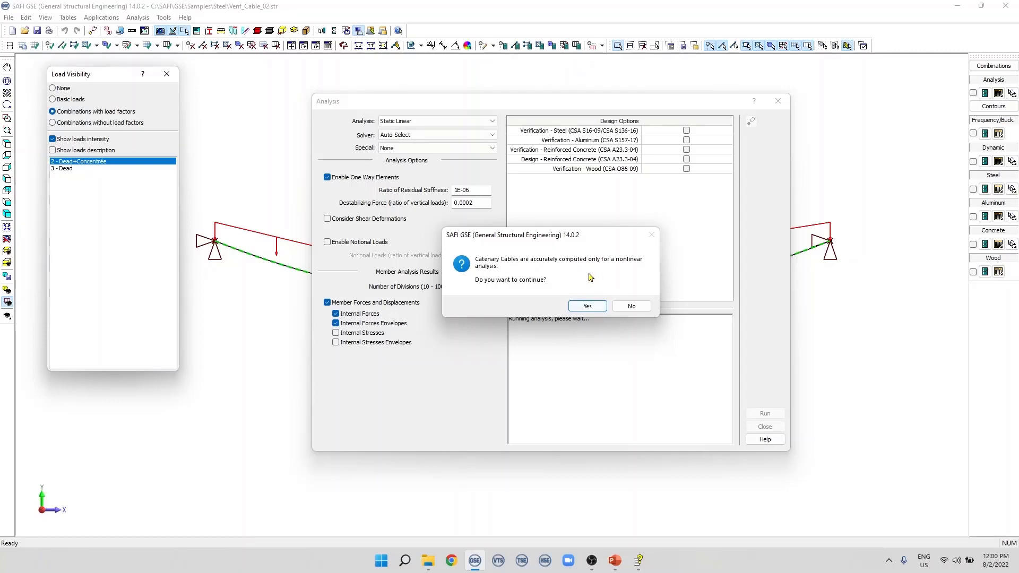
{"action": "left_click", "coordinate": [636, 308]}
{"action": "left_click", "coordinate": [632, 301]}
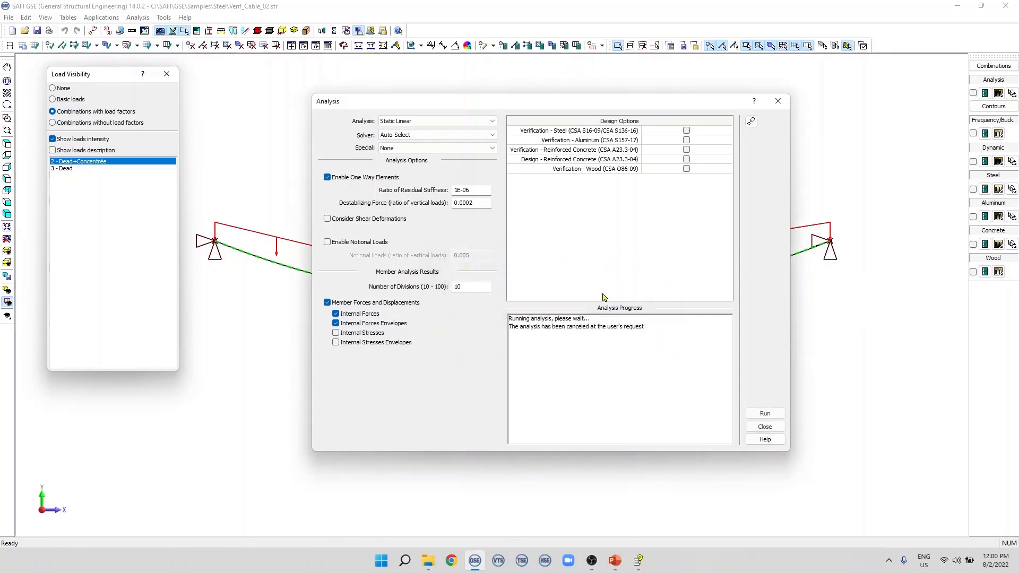
Run a static nonlinear analysis of the catenary cable model, saving the changes first.
{"action": "left_click", "coordinate": [460, 122]}
{"action": "left_click", "coordinate": [432, 148]}
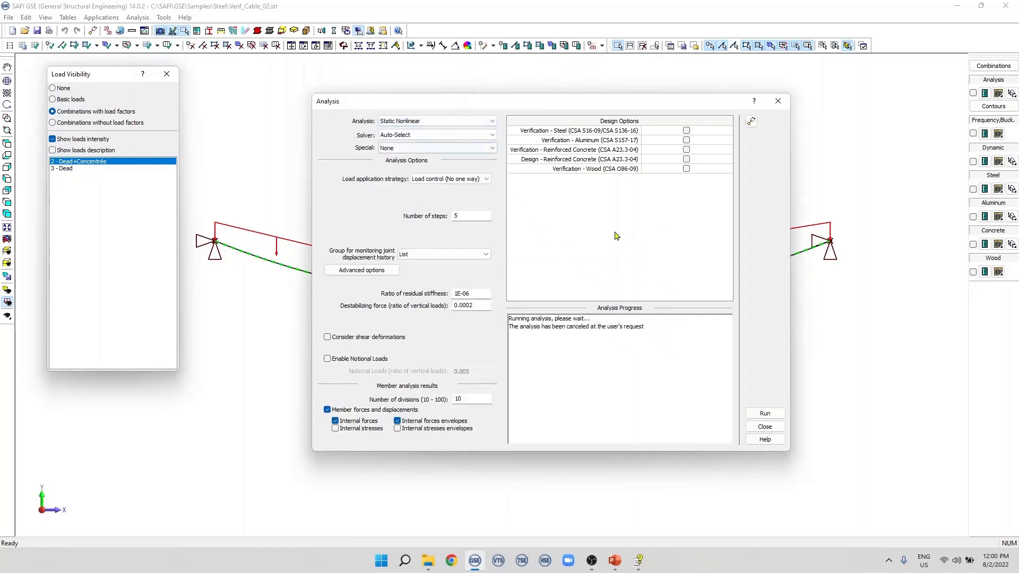
{"action": "left_click", "coordinate": [763, 424]}
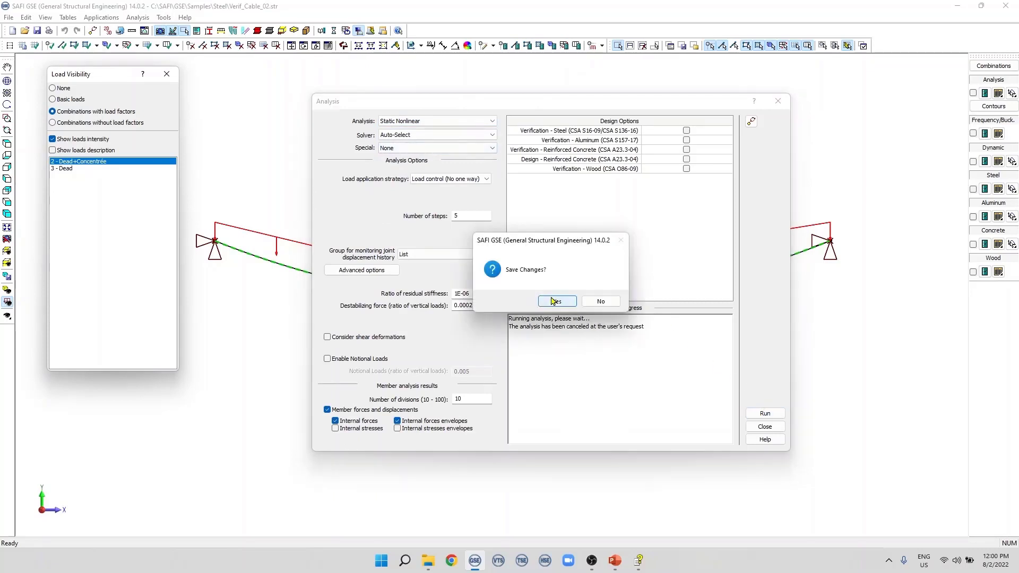
{"action": "left_click", "coordinate": [556, 302]}
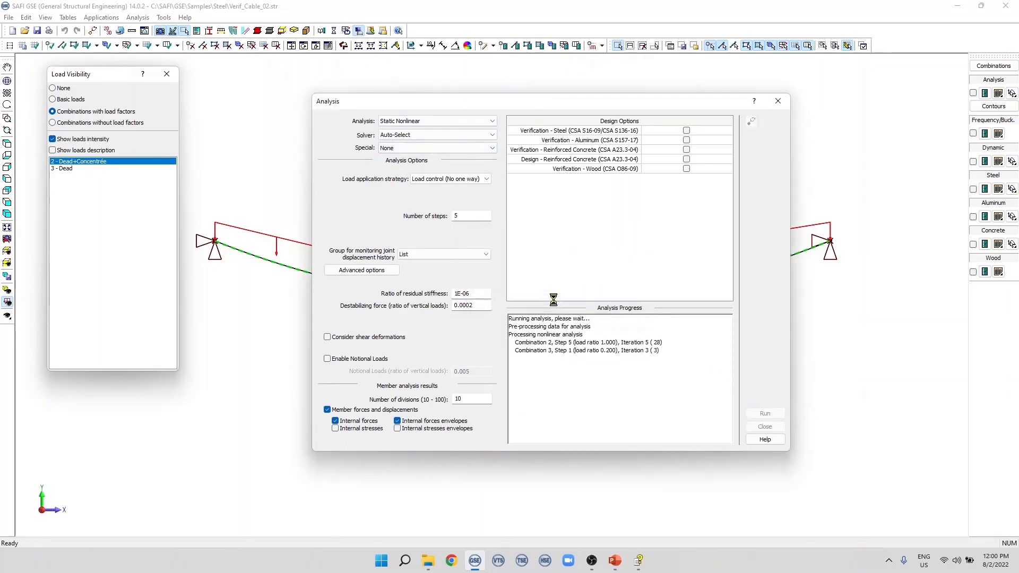
Limit the results to the 3 - Dead combination, show that combination's loads, and display the analysis results.
{"action": "left_click", "coordinate": [992, 66]}
{"action": "left_click", "coordinate": [768, 147]}
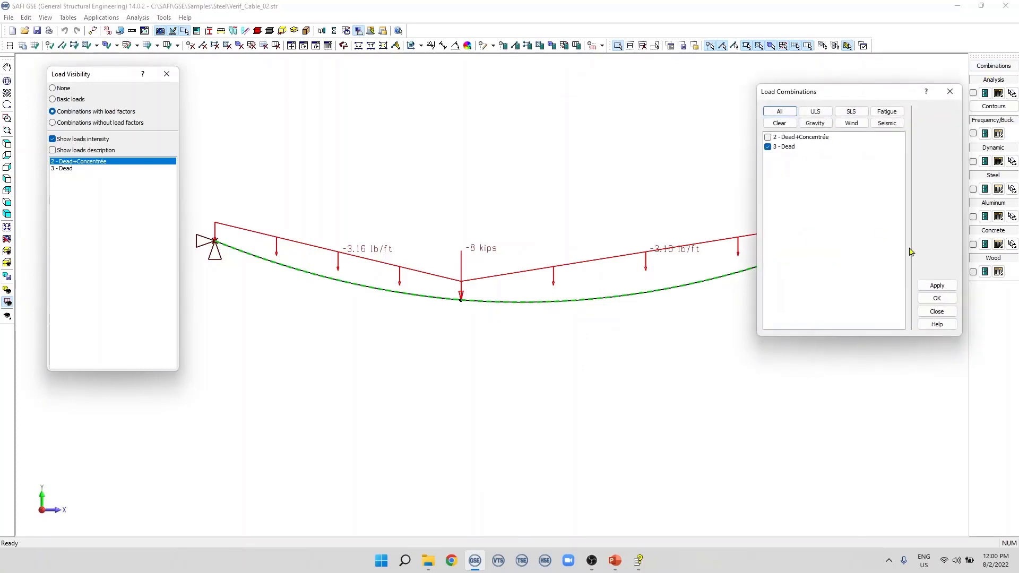
{"action": "left_click", "coordinate": [105, 175]}
{"action": "left_click", "coordinate": [104, 169]}
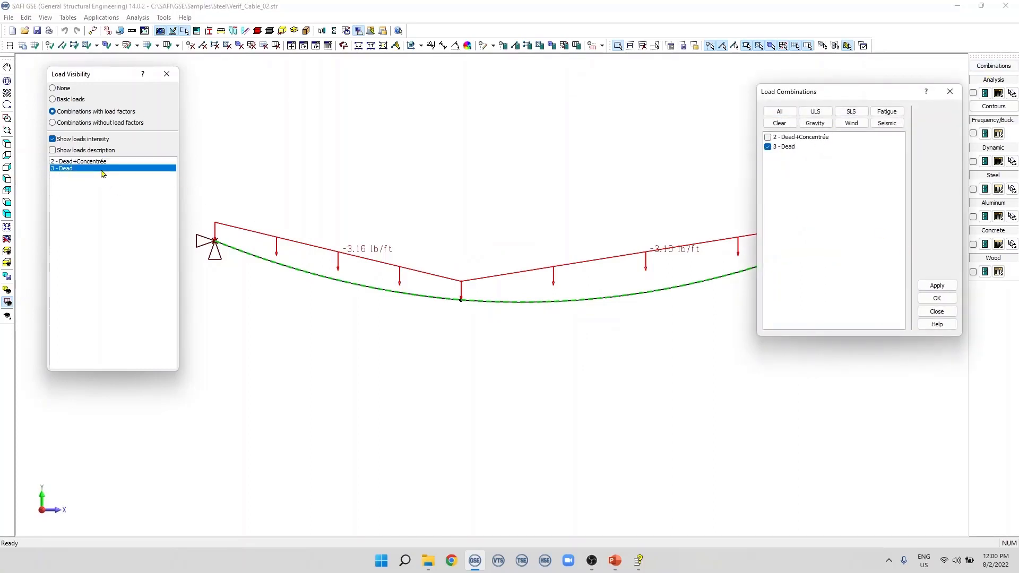
{"action": "left_click", "coordinate": [926, 285]}
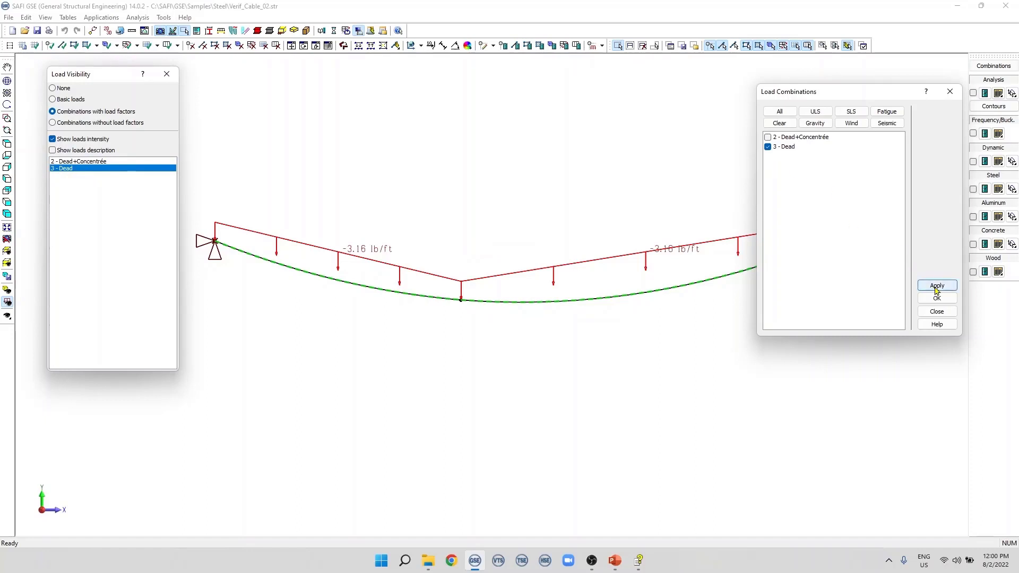
{"action": "left_click", "coordinate": [932, 298]}
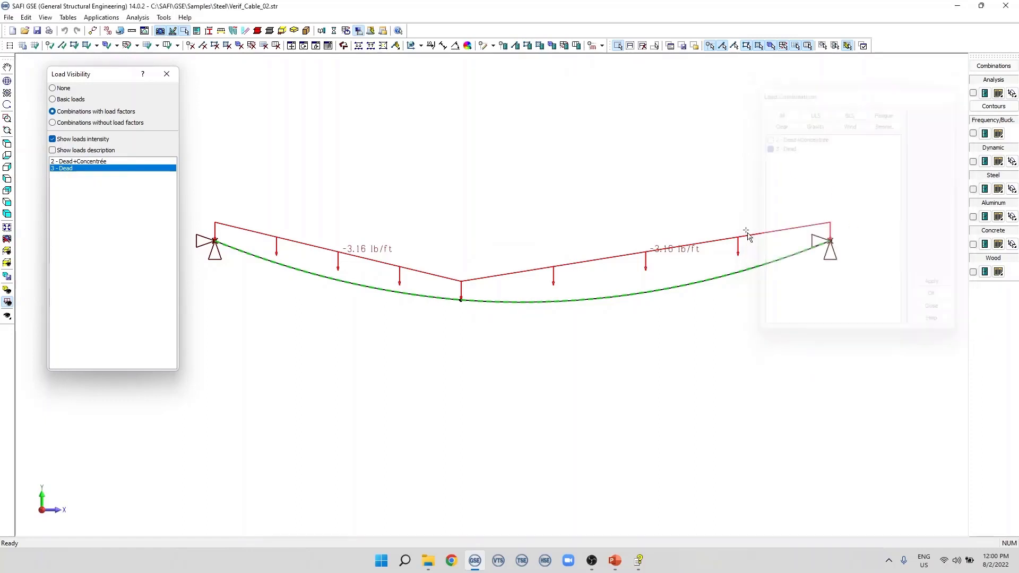
{"action": "left_click", "coordinate": [973, 93]}
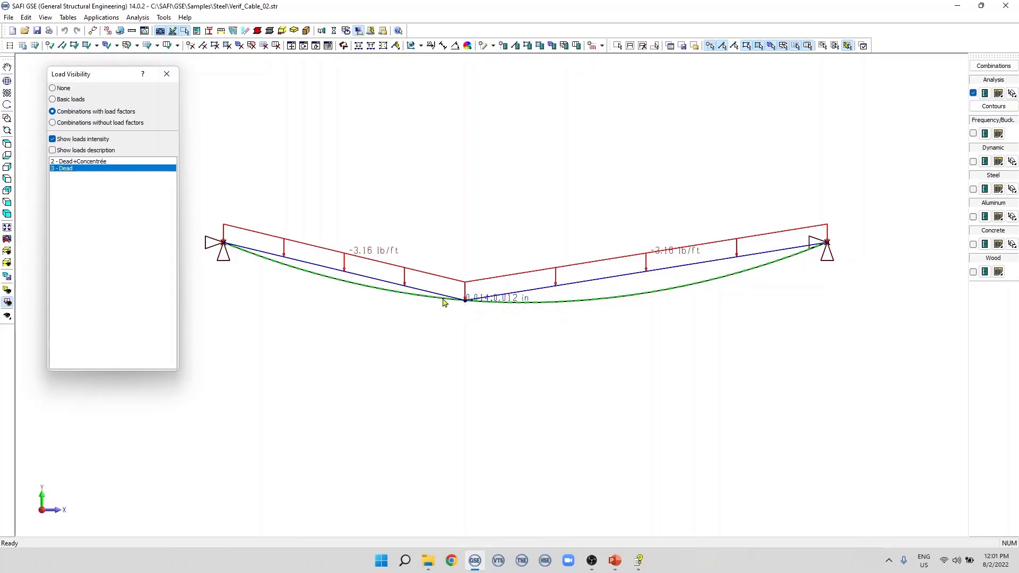
Review the left cable's catenary parameters, including its undeformed length and sag, and close them without changes.
{"action": "double_click", "coordinate": [444, 299]}
{"action": "left_click", "coordinate": [436, 189]}
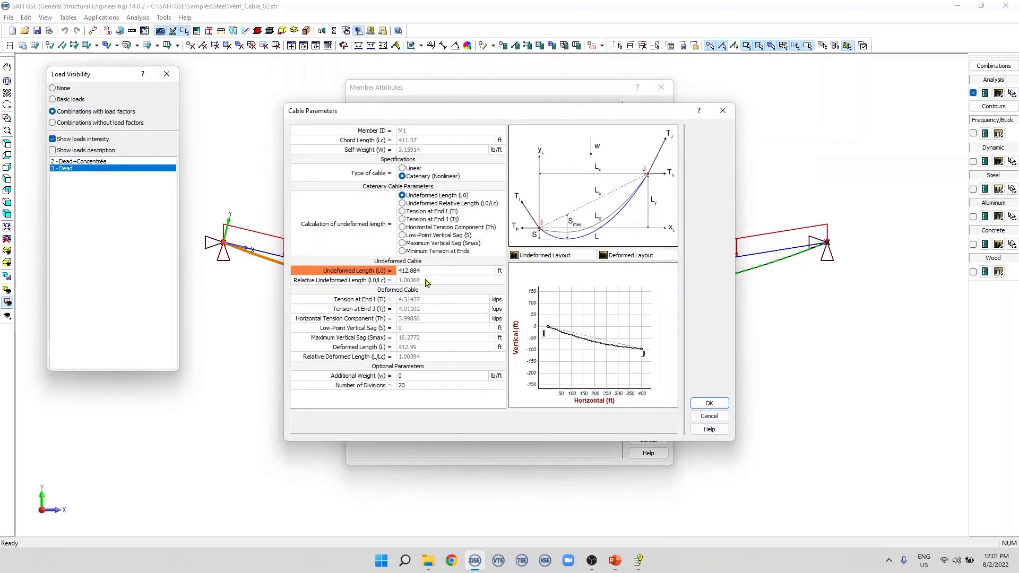
{"action": "left_click", "coordinate": [709, 416]}
{"action": "left_click", "coordinate": [648, 441]}
Switch the displayed loads and analysis results to the 2 - Dead+Concentrée combination.
{"action": "left_click", "coordinate": [100, 163]}
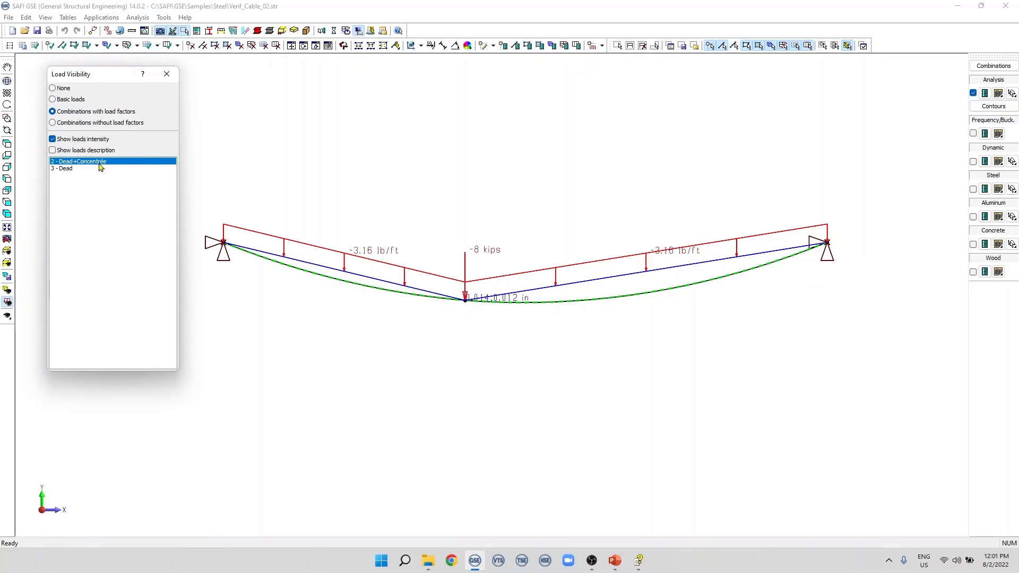
{"action": "left_click", "coordinate": [984, 93]}
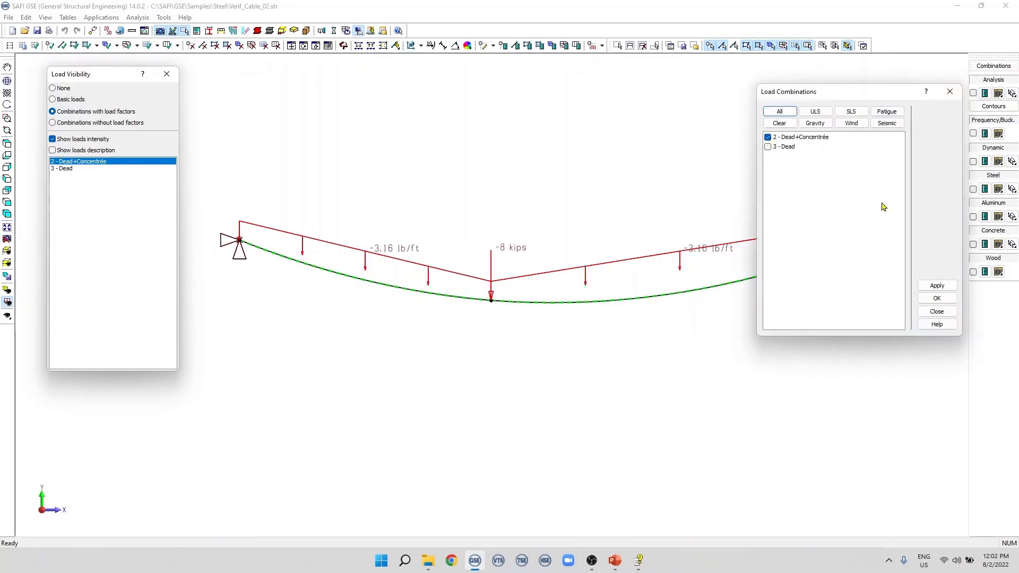
{"action": "left_click", "coordinate": [937, 297]}
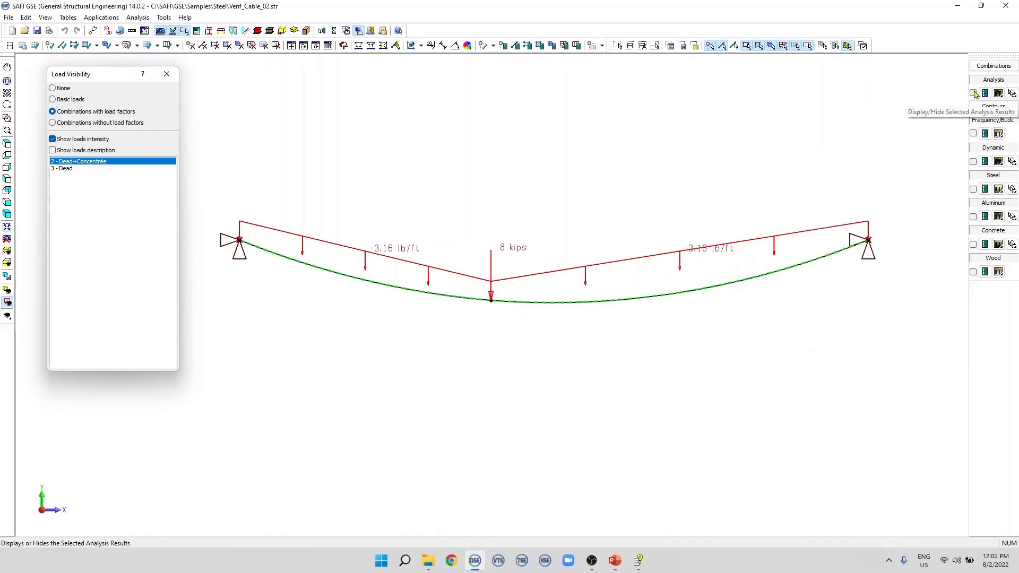
{"action": "left_click", "coordinate": [974, 94]}
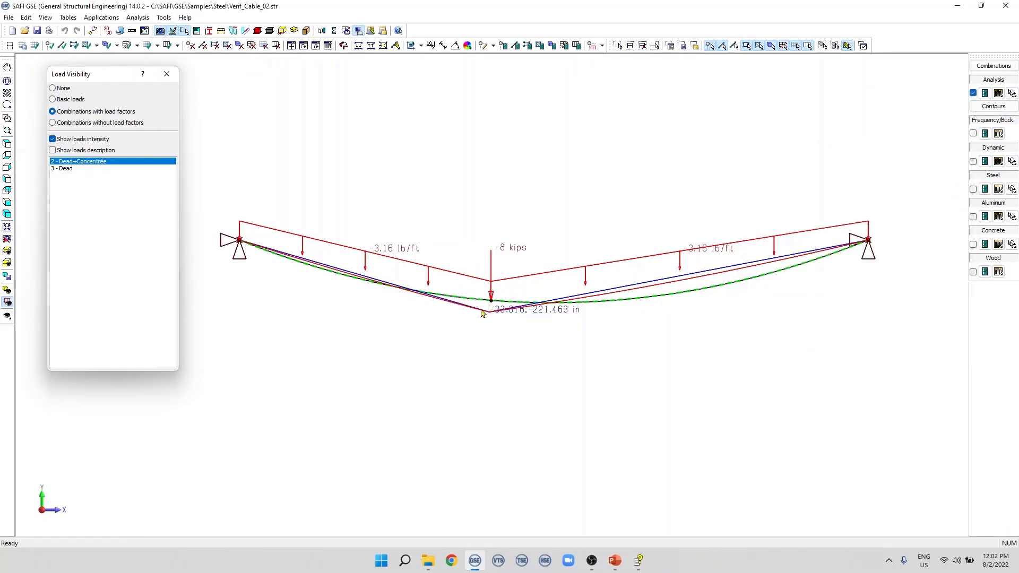